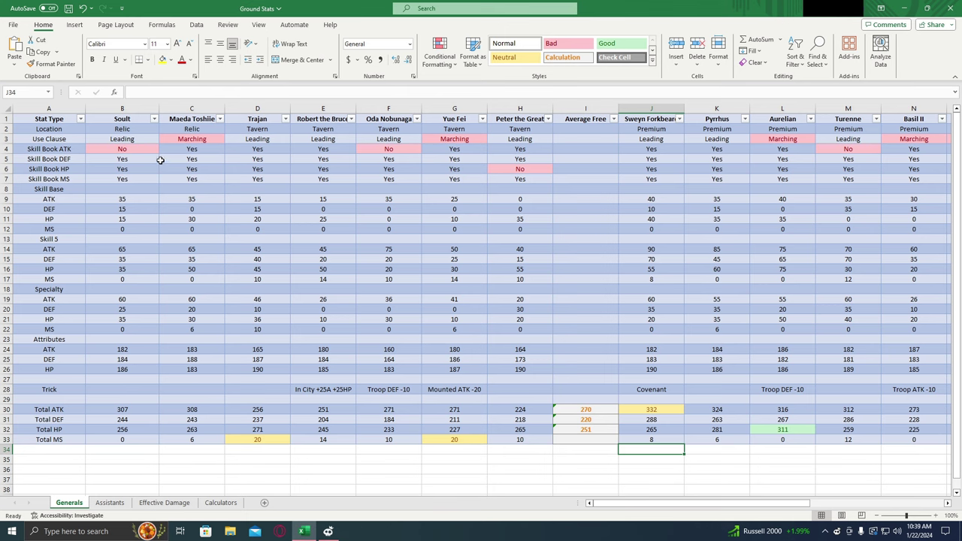
Examine which free generals cannot use a skill book and which ones have the Marching use clause.
left_click(142, 149)
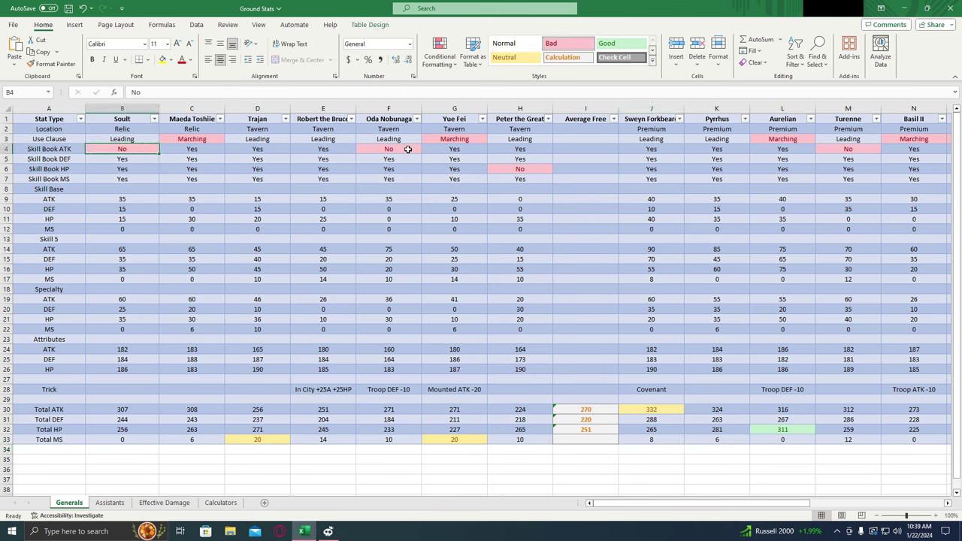
left_click(407, 149)
left_click(137, 152)
left_click(368, 151)
left_click(501, 170)
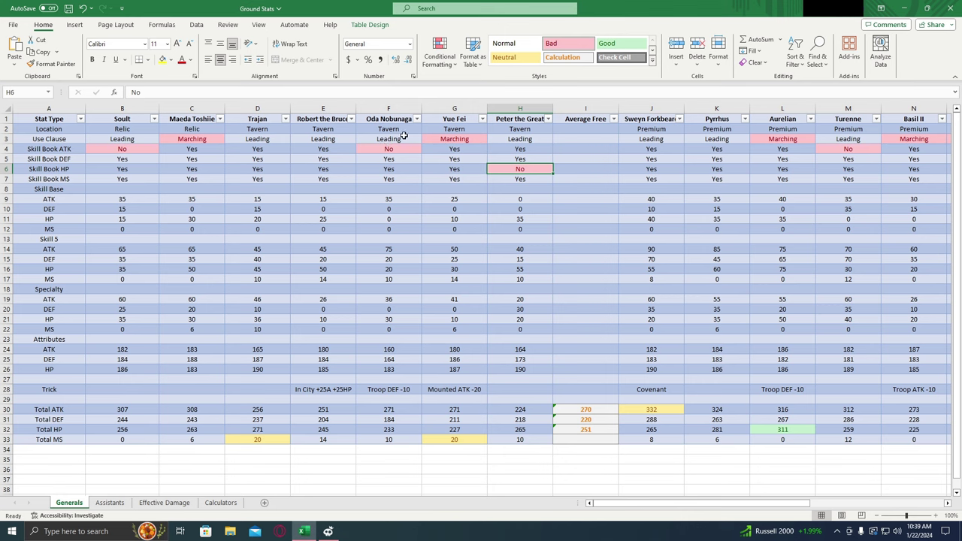
left_click(460, 140)
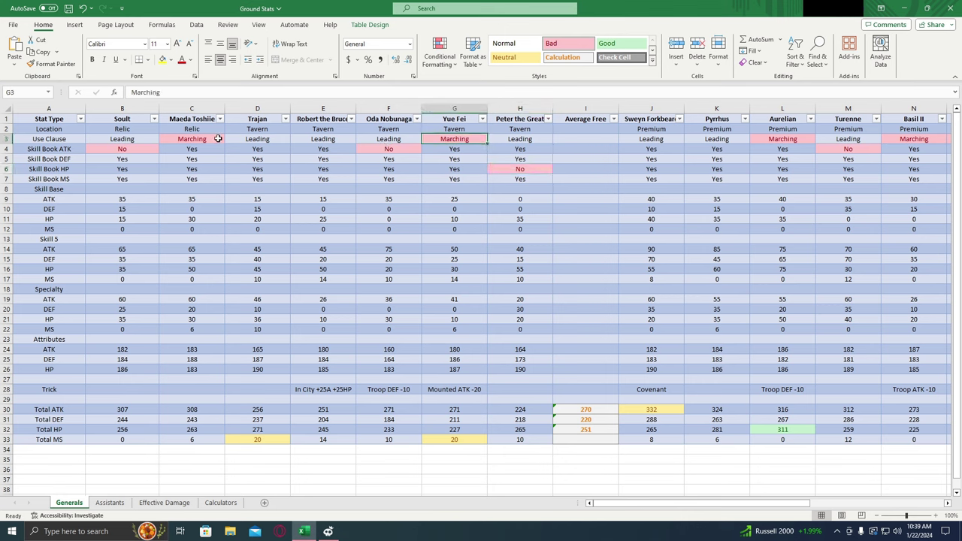
left_click(216, 138)
left_click(449, 141)
Check Soult's location, and compare the total ATK, DEF and HP of Soult and Maeda.
left_click(141, 128)
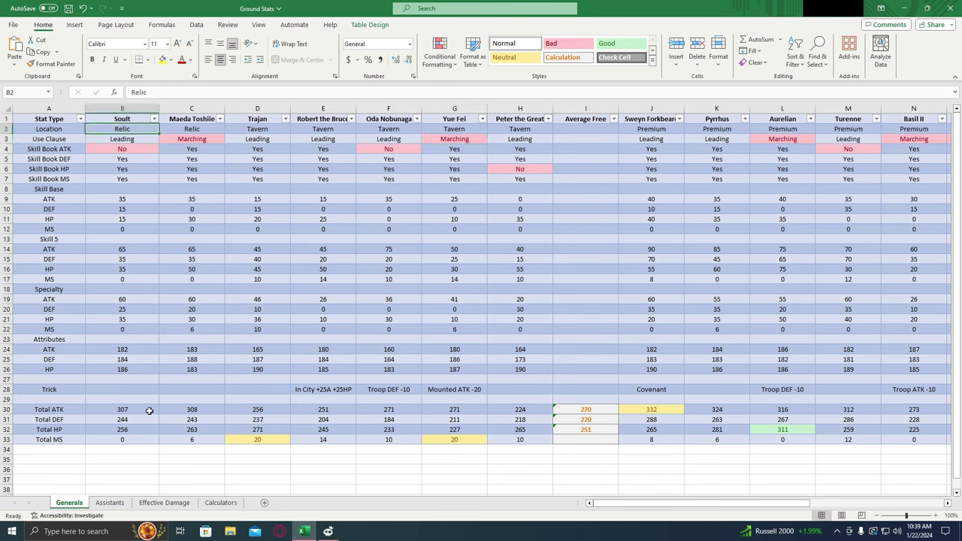
left_click(144, 410)
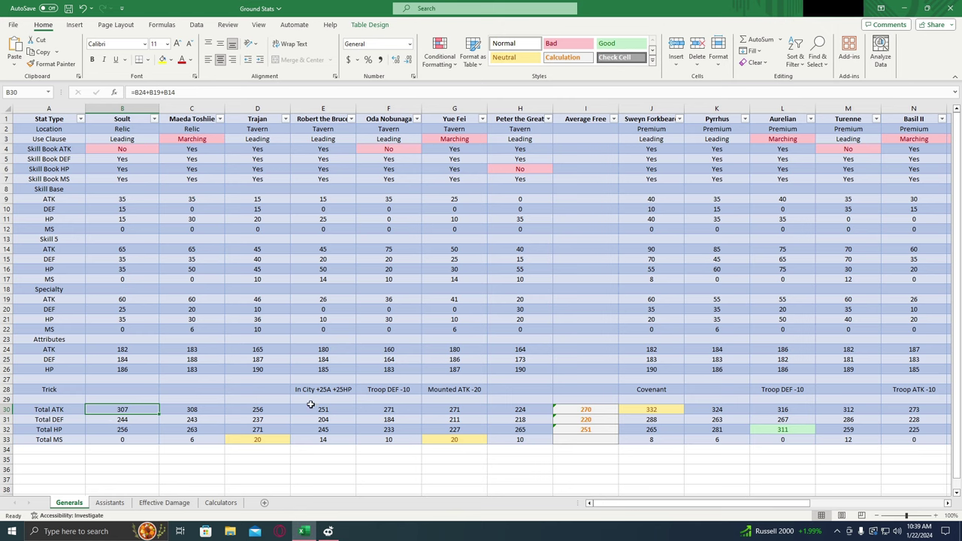
left_click(142, 422)
left_click(145, 429)
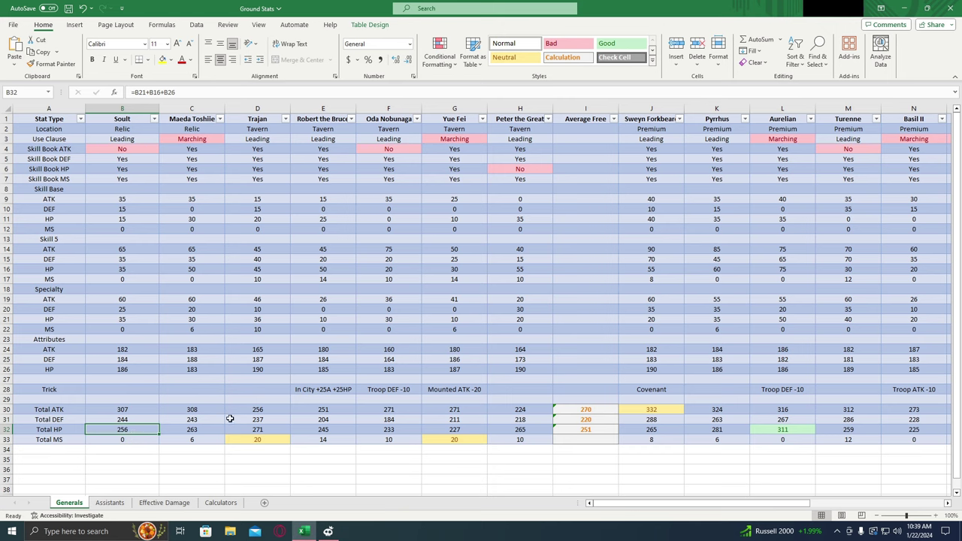
left_click(209, 410)
left_click(210, 420)
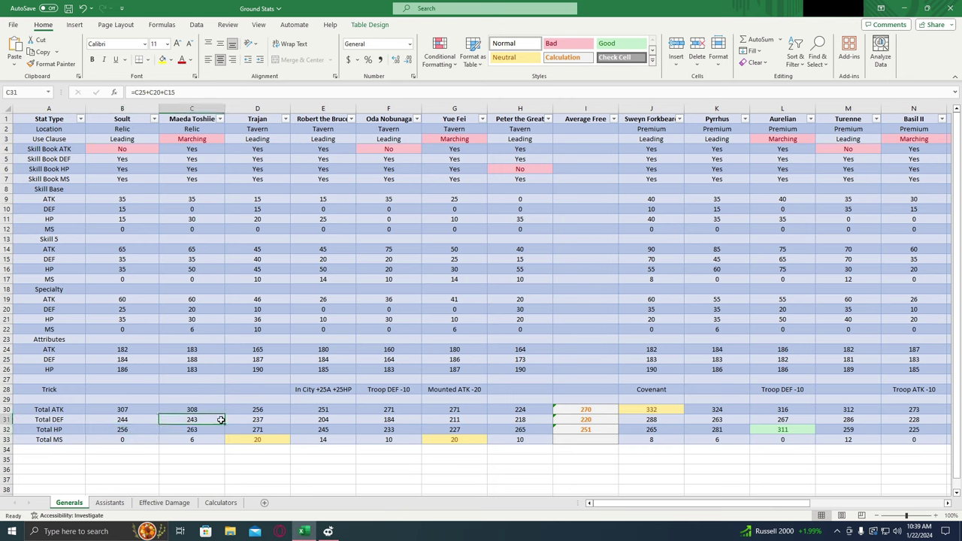
left_click(209, 430)
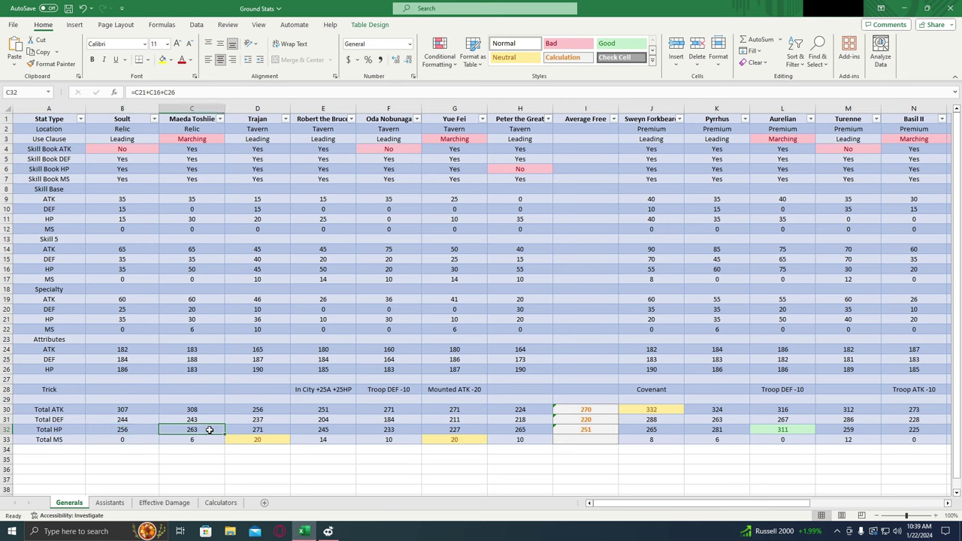
Review the total ATK, DEF and HP of Trajan and Robert the Bruce.
left_click(246, 410)
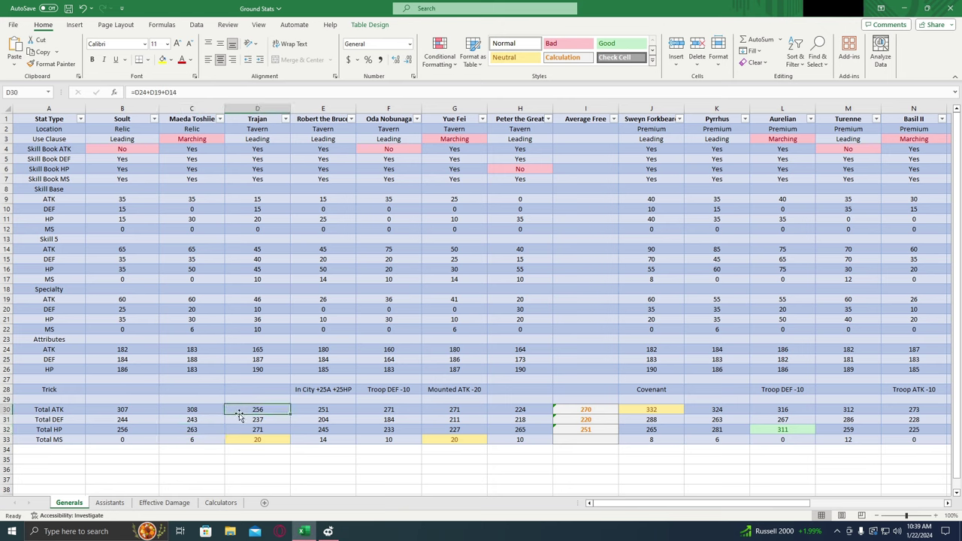
left_click(240, 420)
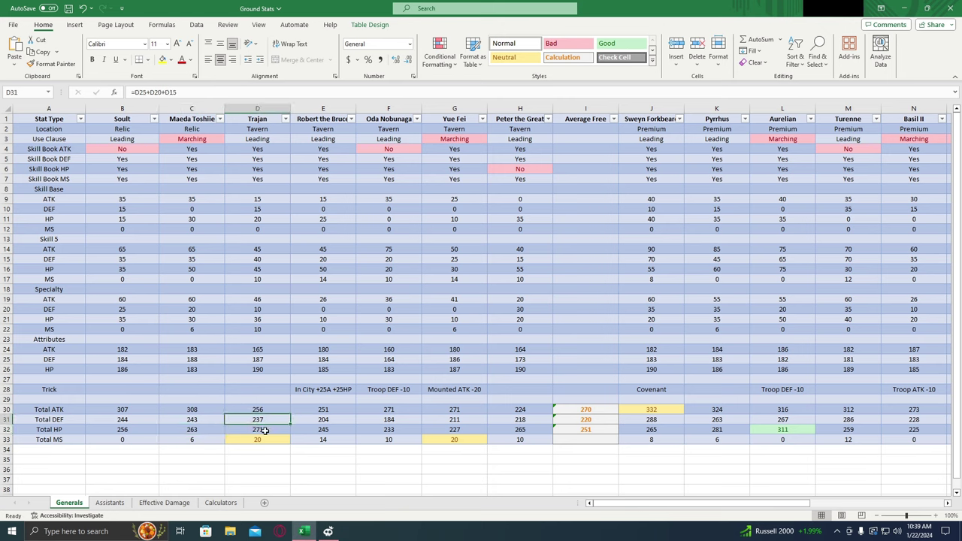
left_click(274, 429)
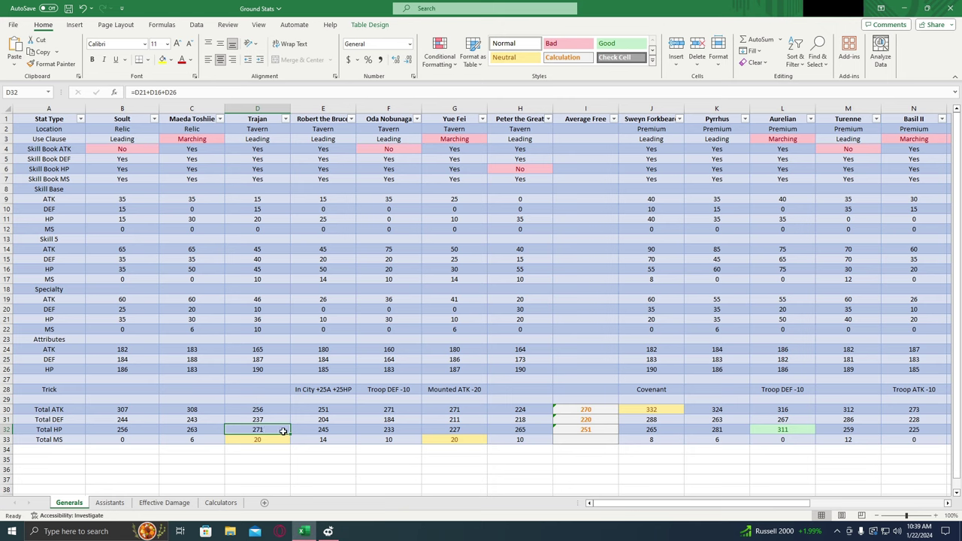
left_click(336, 411)
left_click(335, 420)
left_click(343, 432)
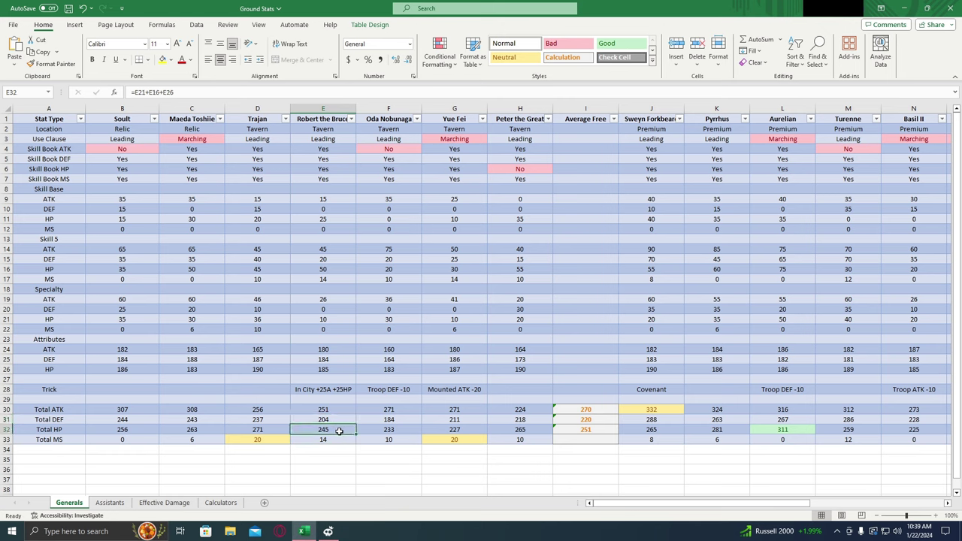
Examine Oda Nobunaga's total ATK, DEF and HP against his ATK skill book availability, DEF attribute and use clause.
left_click(406, 410)
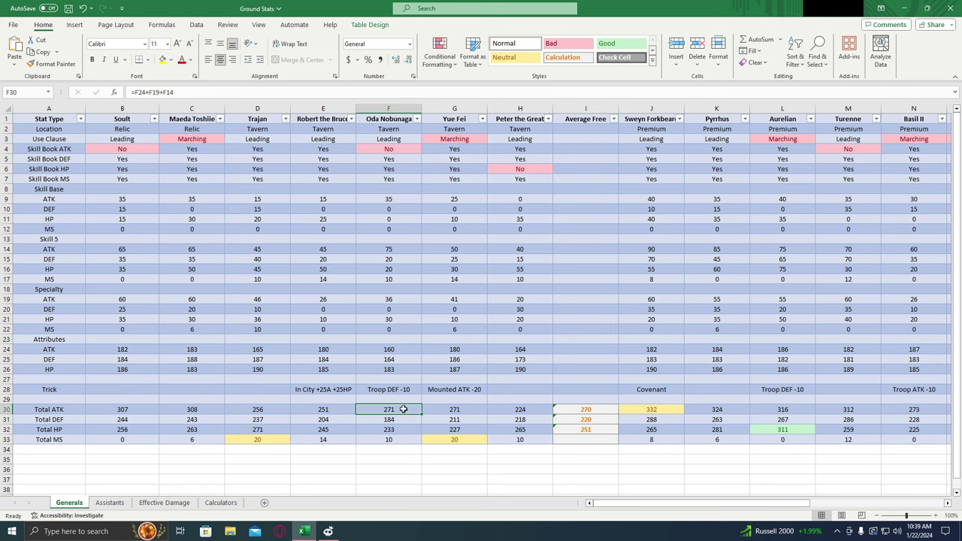
left_click(403, 150)
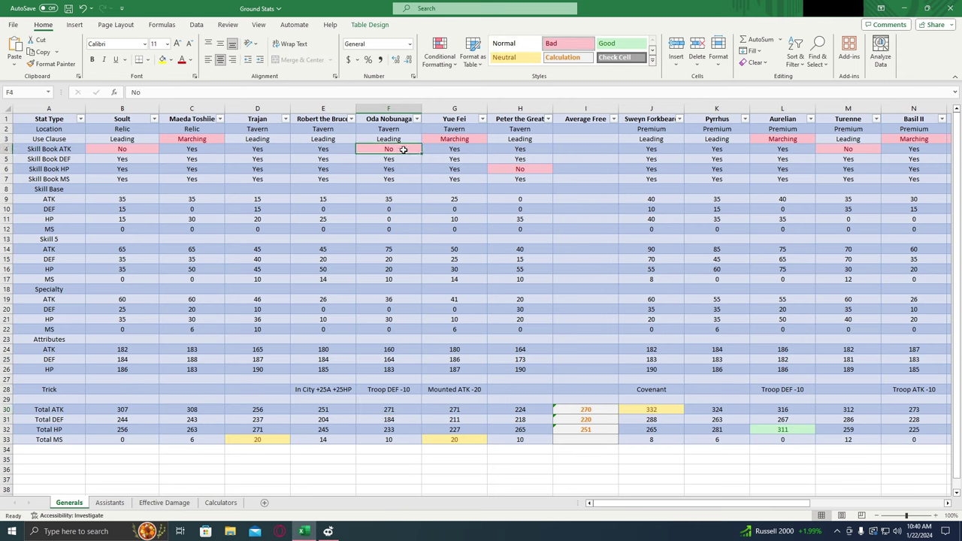
left_click(391, 359)
left_click(404, 421)
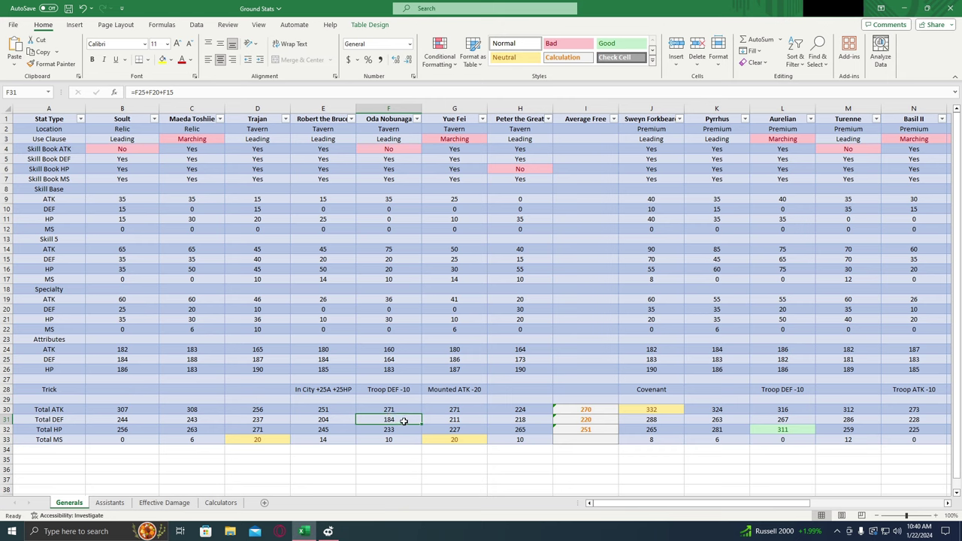
left_click(369, 440)
left_click(368, 428)
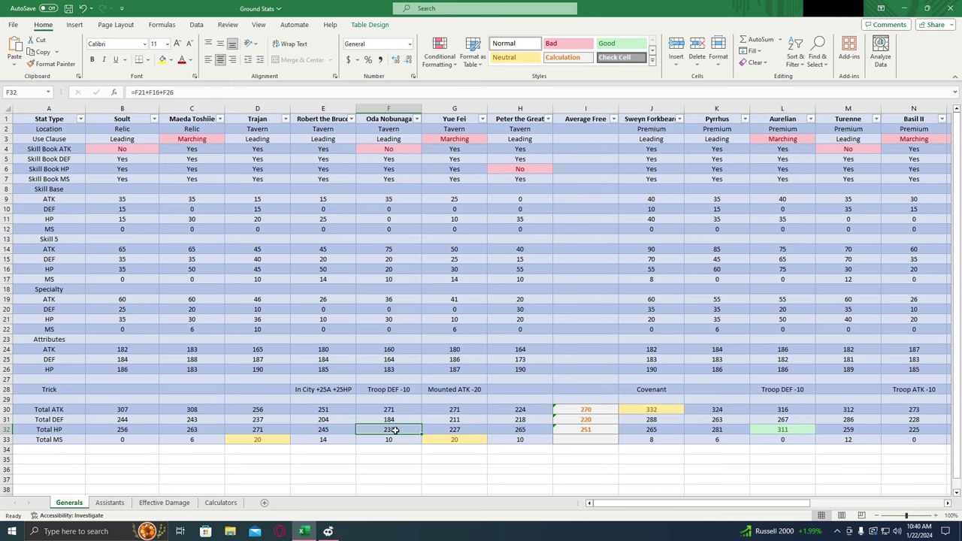
left_click(397, 411)
left_click(406, 138)
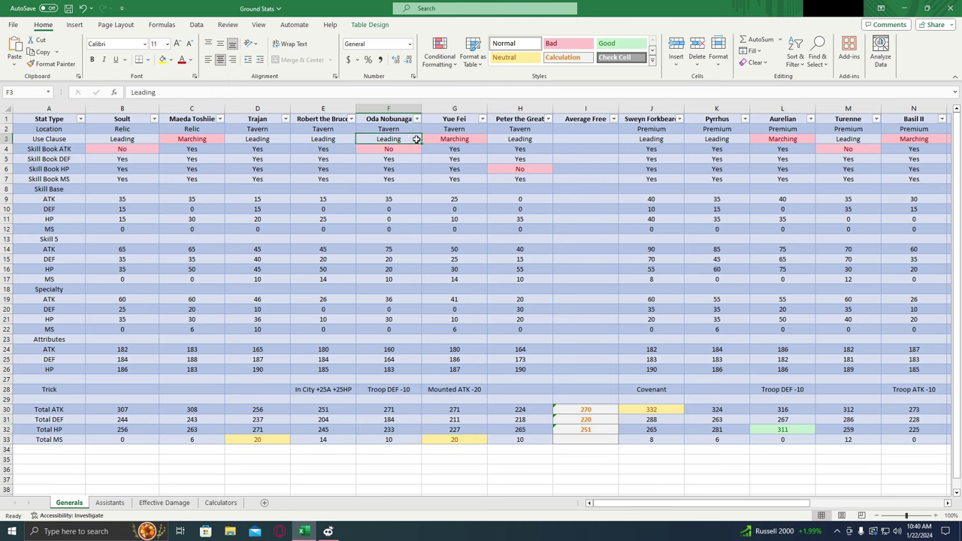
left_click(411, 419)
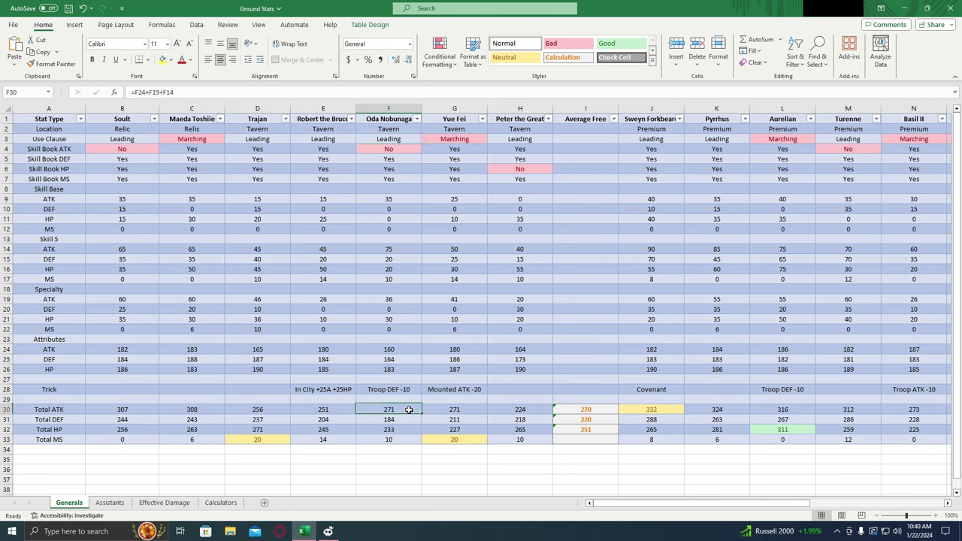
left_click(411, 430)
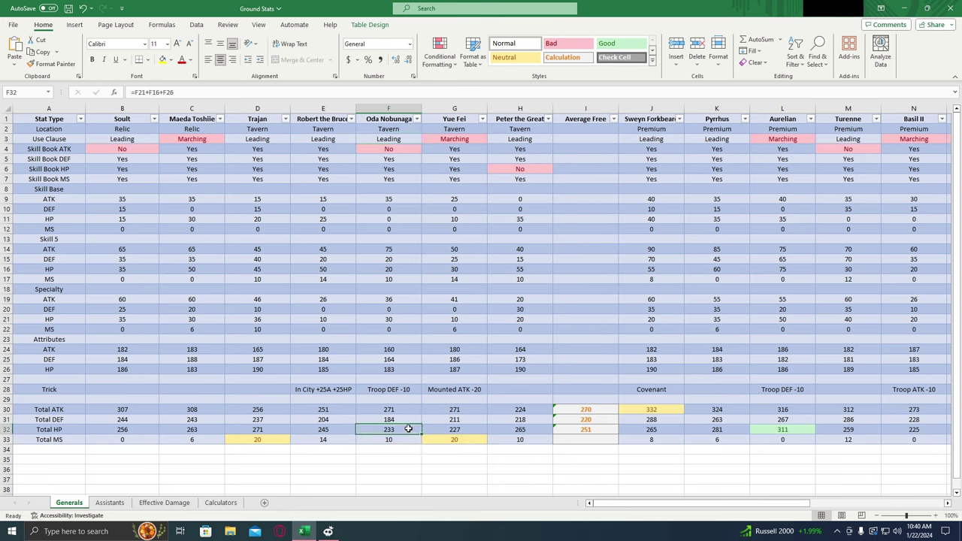
Inspect Yue Fei's total ATK, DEF and HP.
left_click(470, 411)
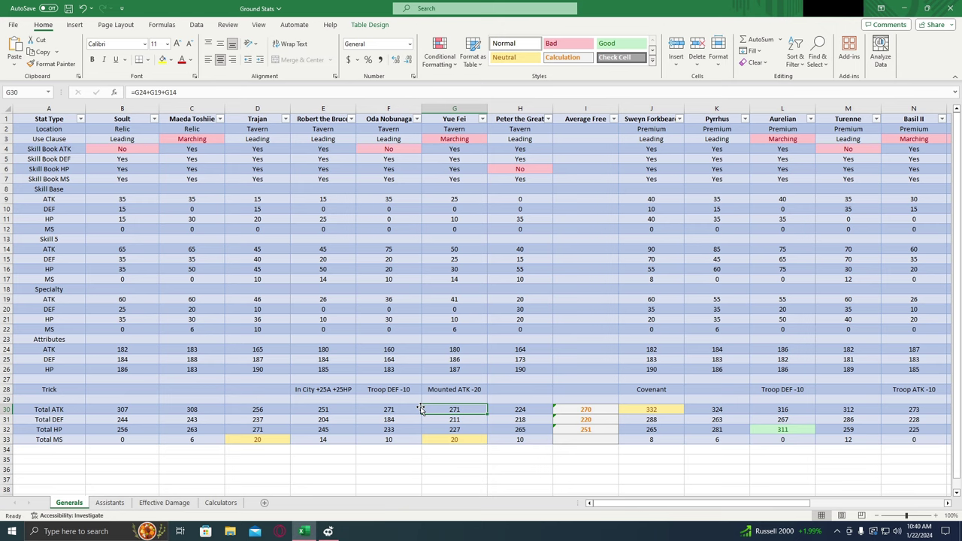
left_click(444, 426)
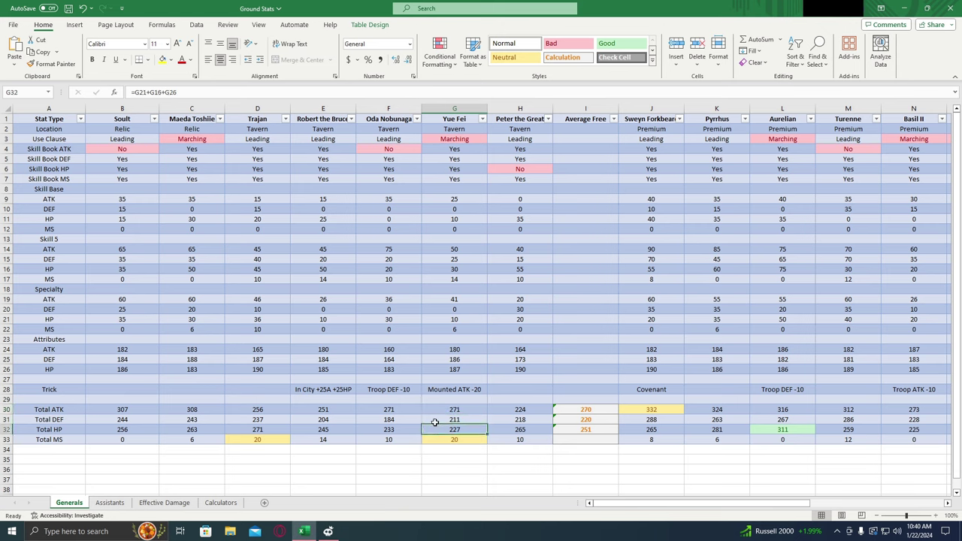
left_click(436, 420)
left_click(449, 409)
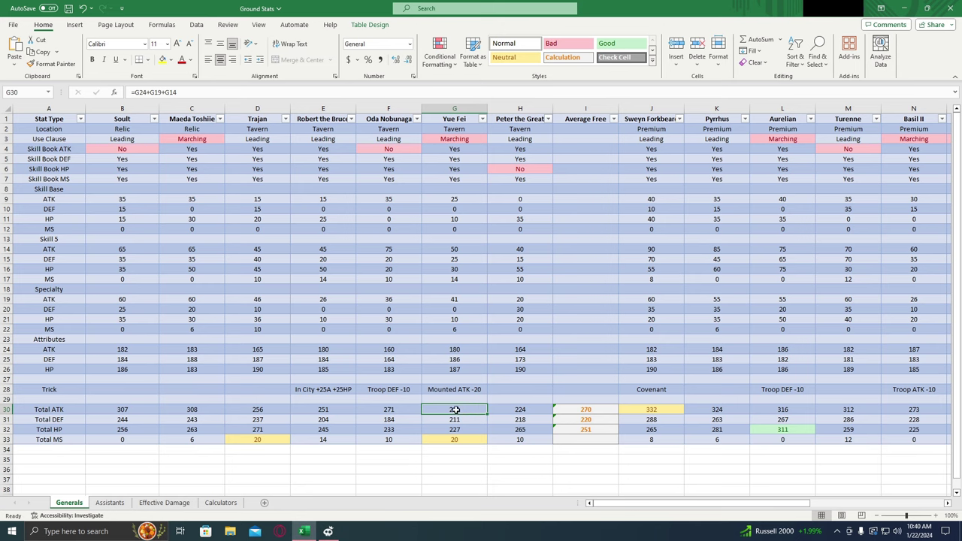
left_click(457, 423)
left_click(465, 408)
left_click(464, 420)
left_click(467, 428)
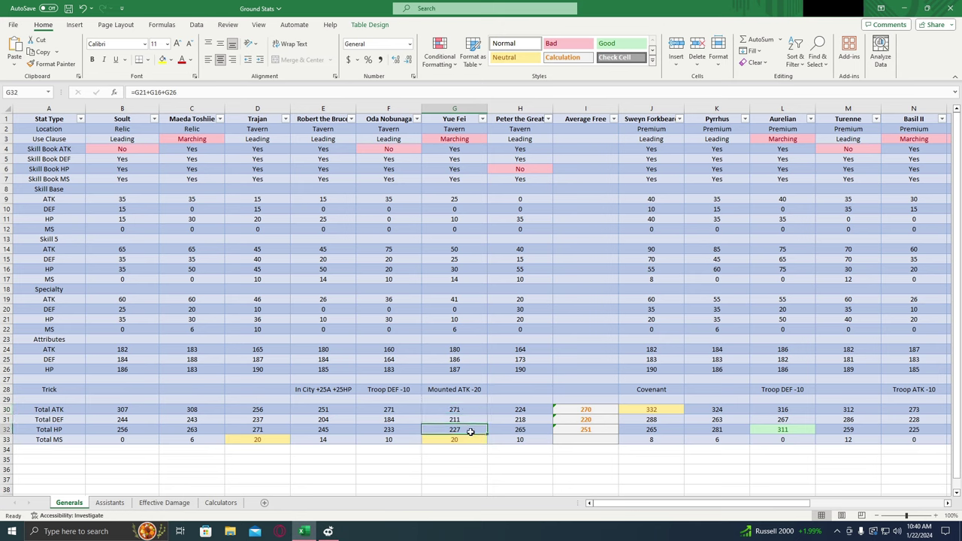
Inspect Peter the Great's total ATK, DEF, HP and MS, and his HP skill book availability.
left_click(533, 409)
left_click(540, 420)
left_click(533, 428)
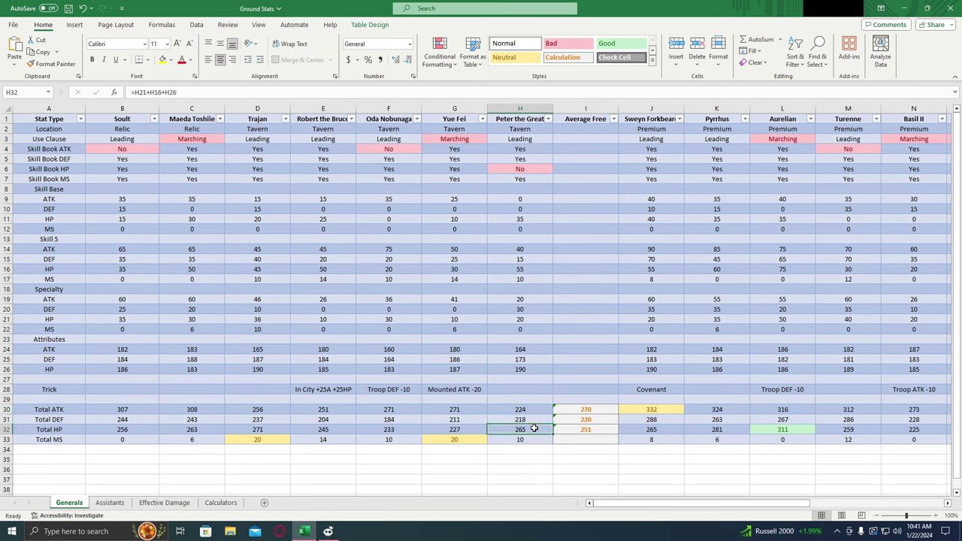
left_click(532, 169)
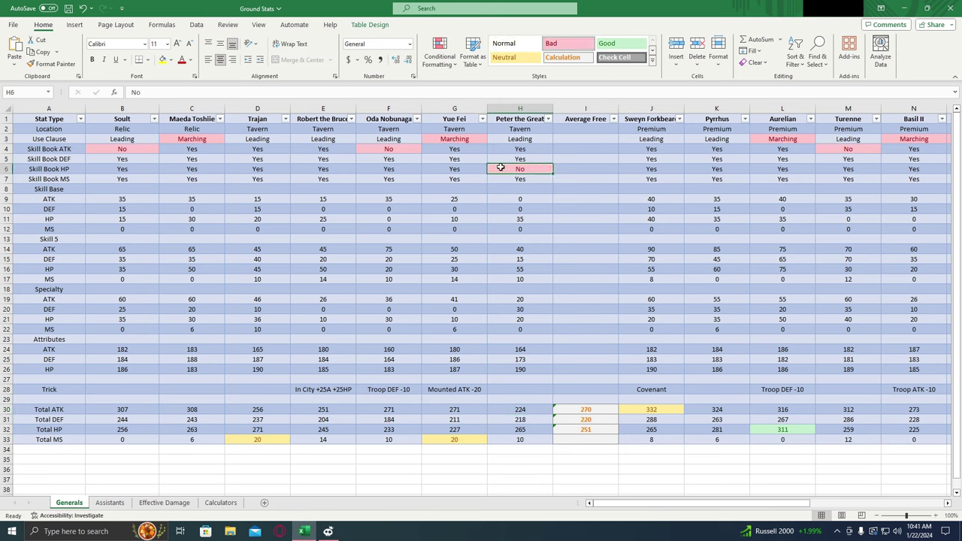
left_click(517, 440)
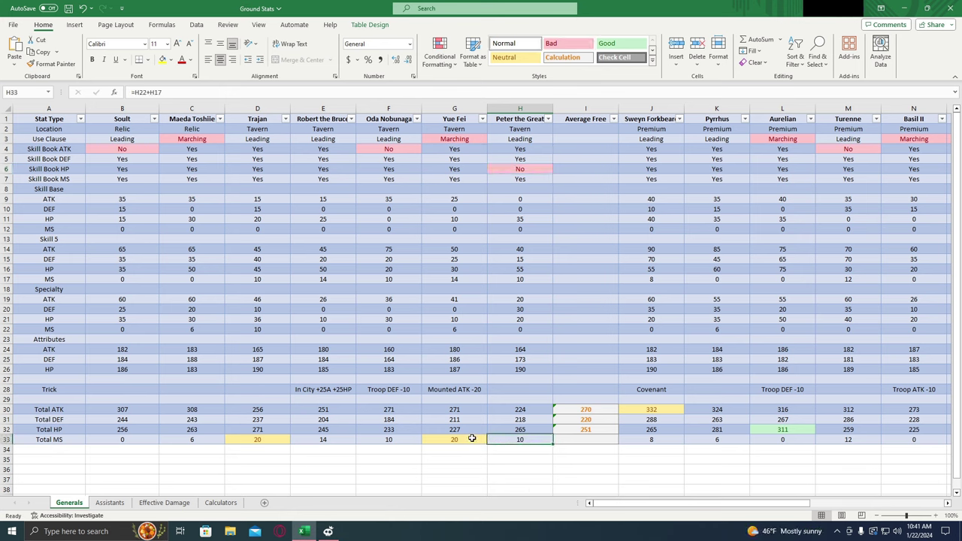
Compare the total MS of Trajan, Yue Fei and Maeda, and check the total ATK of Trajan and Peter the Great.
left_click(270, 442)
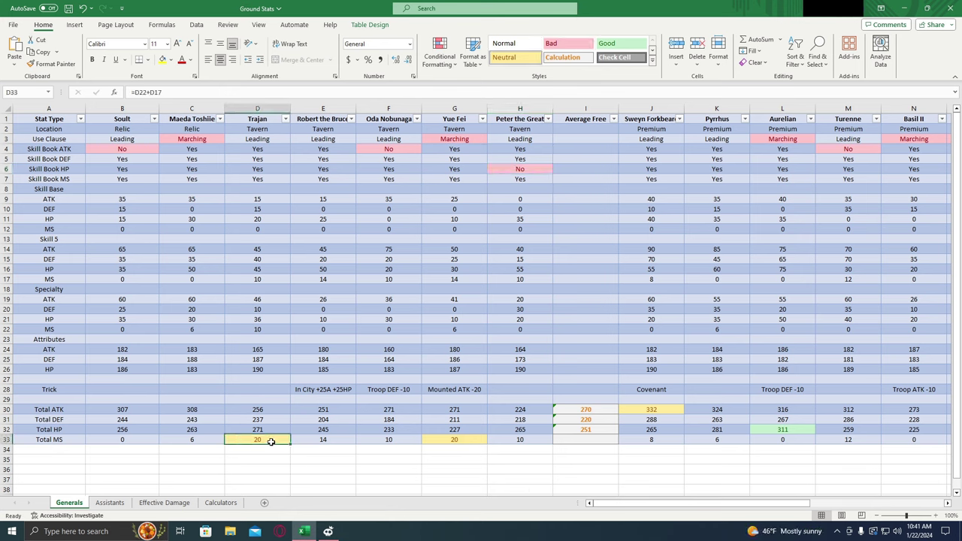
left_click(476, 444)
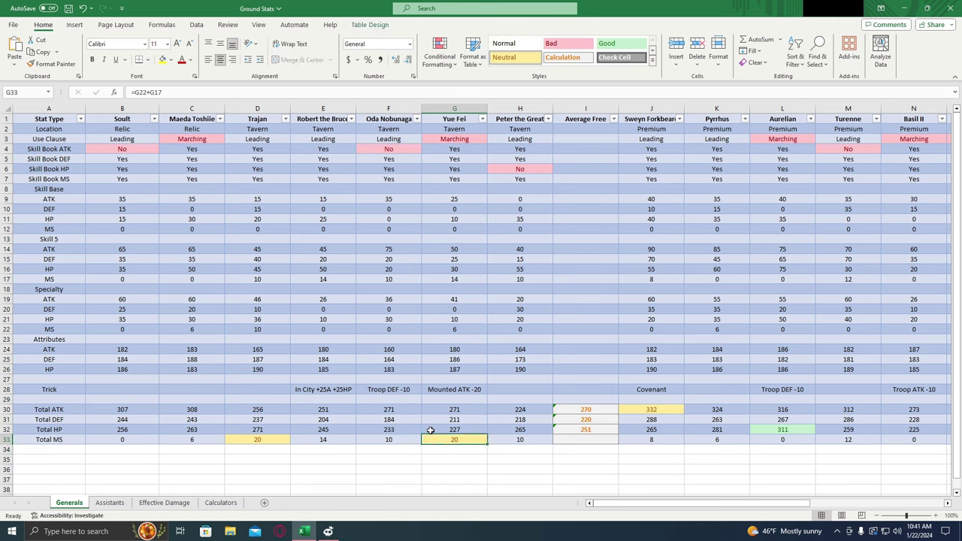
left_click(268, 439)
left_click(266, 409)
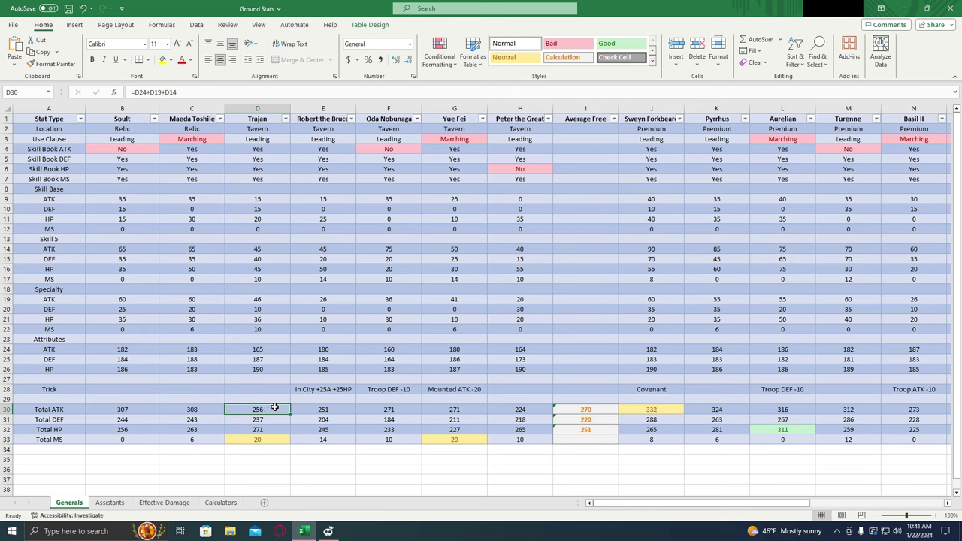
left_click(273, 438)
left_click(274, 412)
left_click(269, 436)
key("ctrl+a")
left_click(211, 442)
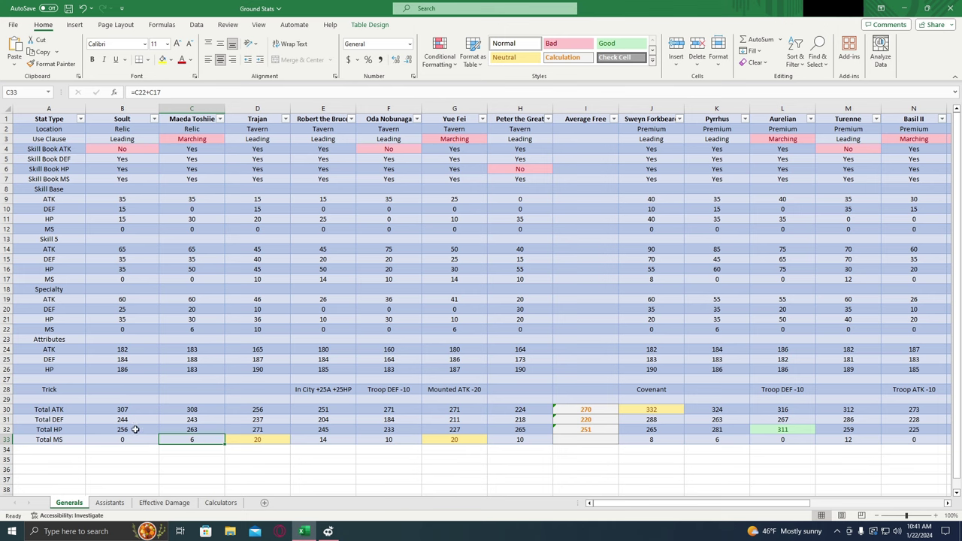
left_click(516, 409)
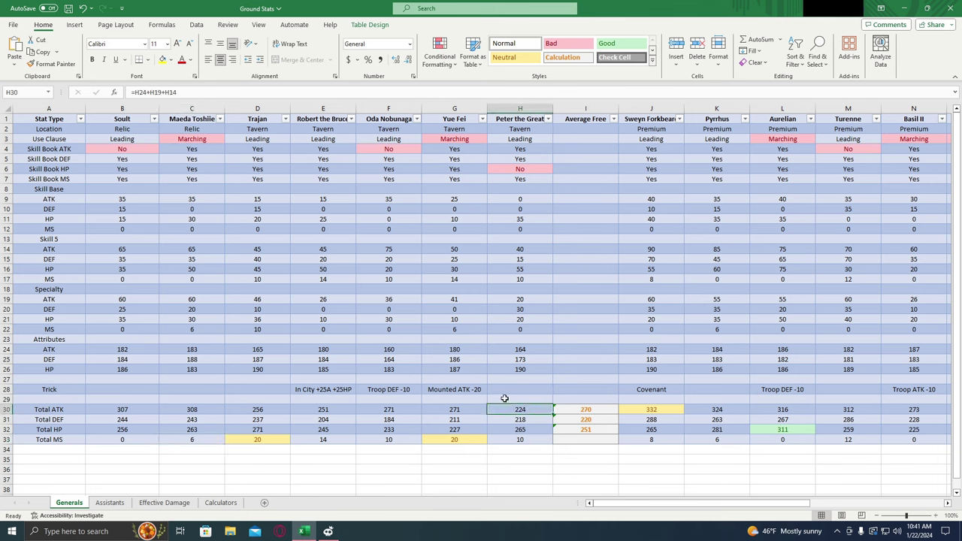
Open the Effective Damage sheet and sort the General (MS book) table by K40 2000% from largest to smallest.
left_click(174, 507)
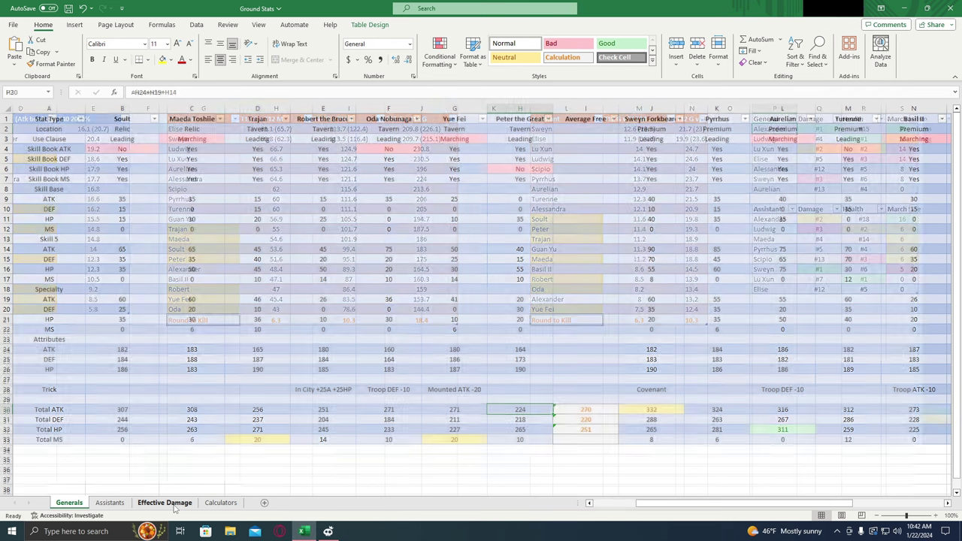
left_click_drag(671, 504, 590, 507)
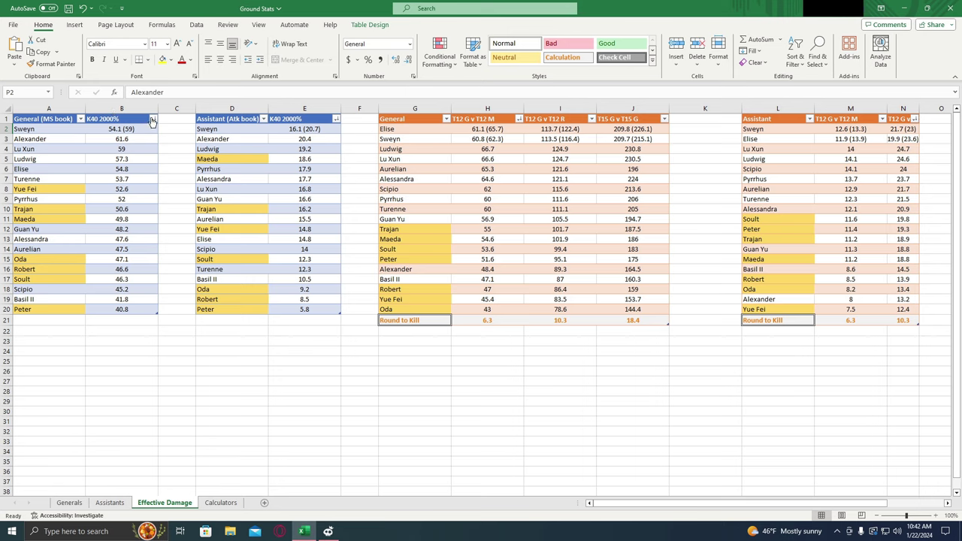
left_click(153, 118)
left_click(87, 146)
Check the K40 2000% damage of the top-ranked general and of Yue Fei in the General (MS book) table.
left_click(133, 135)
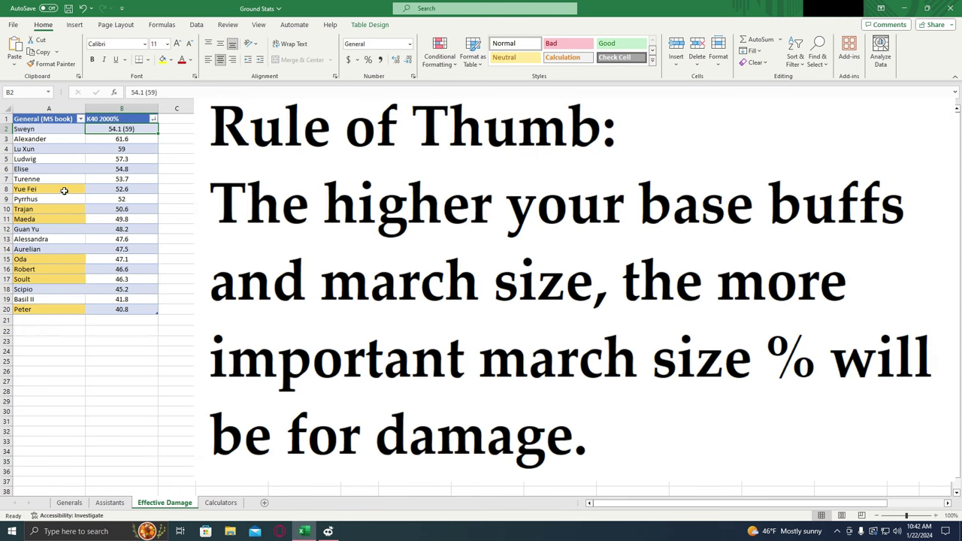
left_click(66, 188)
left_click(105, 189)
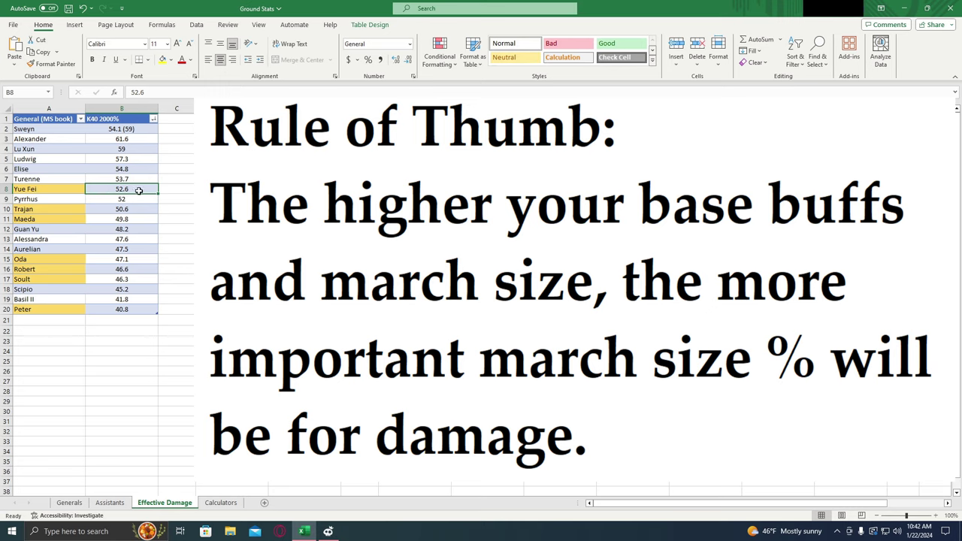
Compare the K40 2000% damage of Trajan and Maeda in the General (MS book) table.
left_click(142, 210)
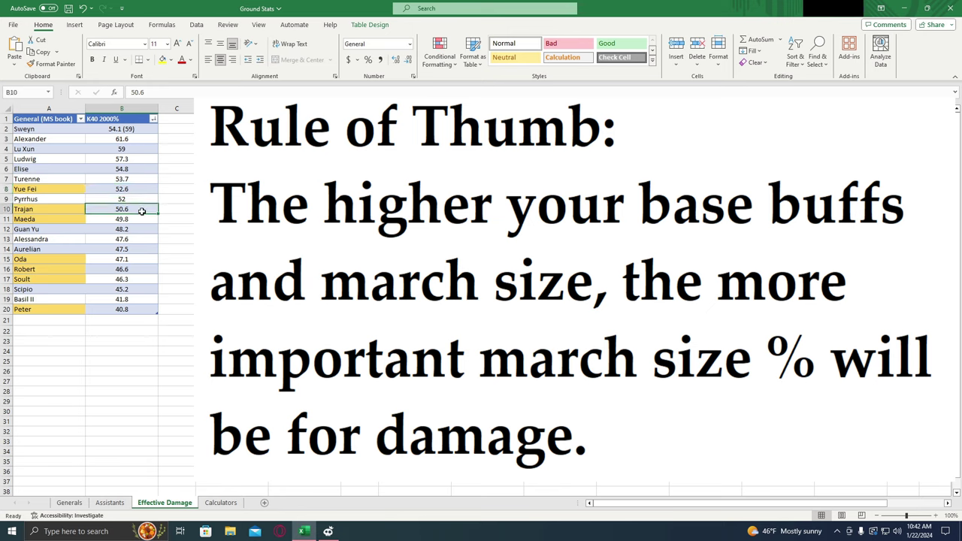
left_click(137, 221)
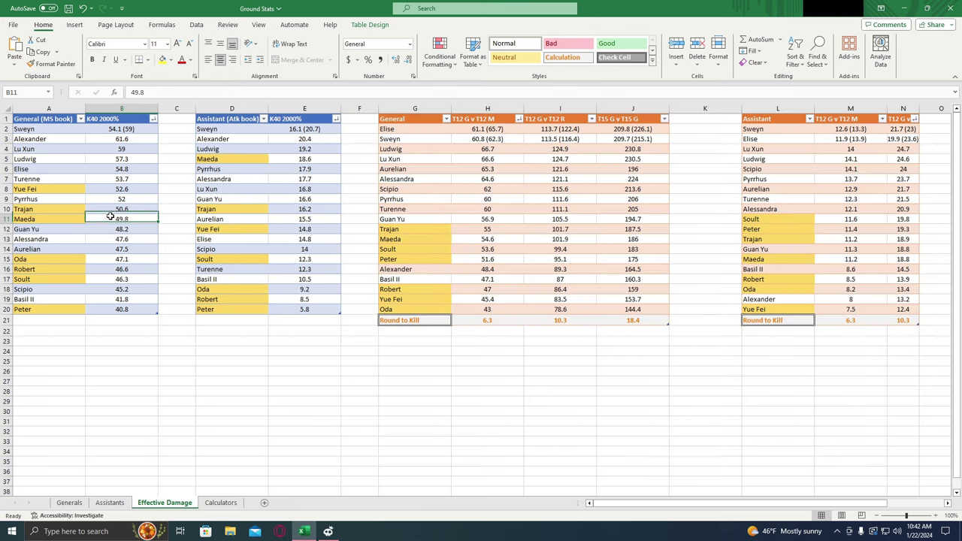
left_click(109, 212)
left_click(109, 218)
left_click(109, 210)
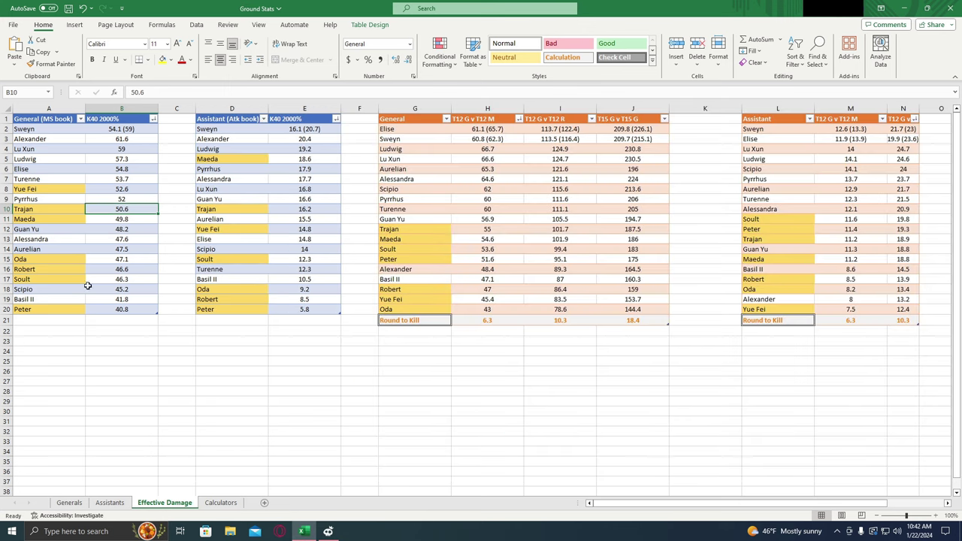
Check Maeda's use clause on the Generals sheet and recheck Trajan's and Maeda's K40 2000% damage on the Effective Damage sheet.
left_click(69, 502)
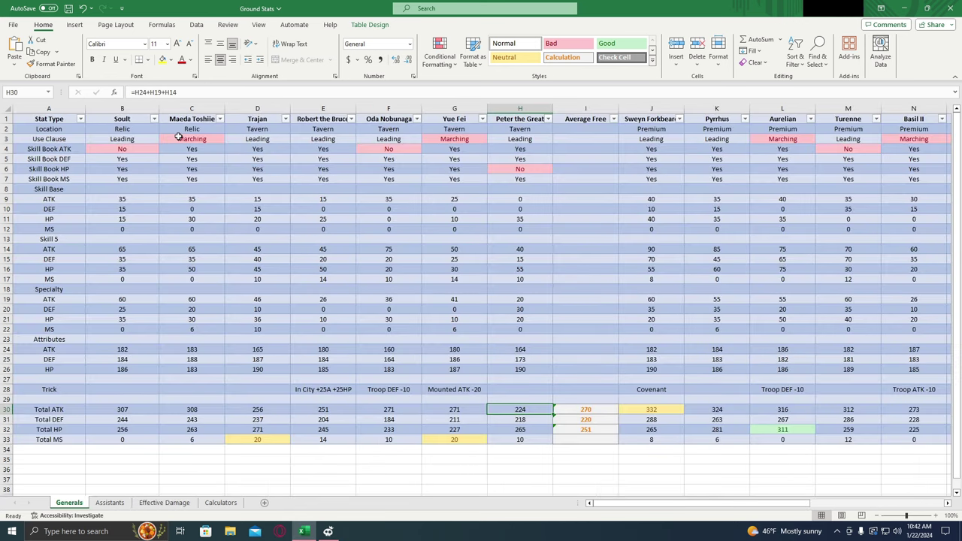
left_click(170, 502)
left_click(111, 219)
left_click(110, 211)
left_click(110, 218)
left_click(108, 210)
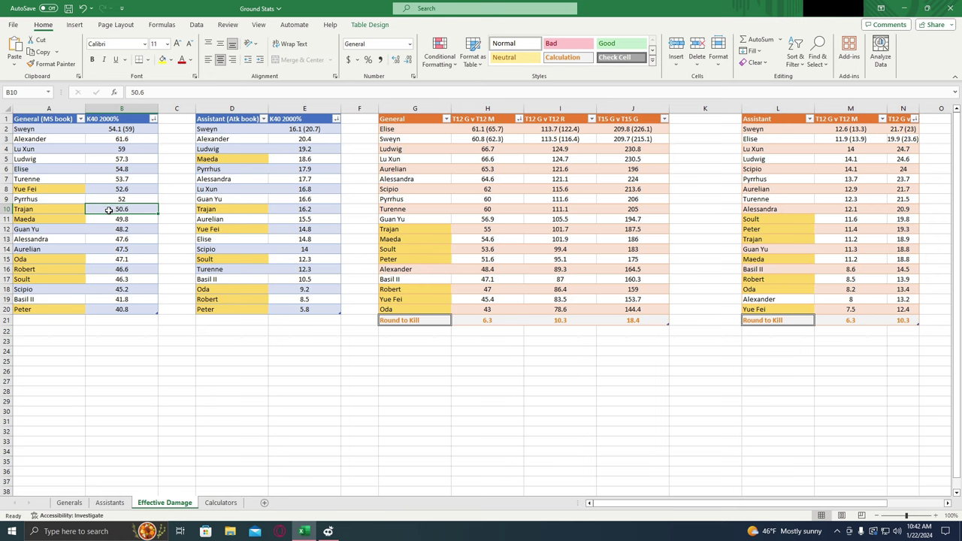
Review the General (MS book) rankings of Maeda, Oda, Robert, Soult and Peter, and recheck the K40 2000% damage of Trajan and Maeda.
left_click(73, 223)
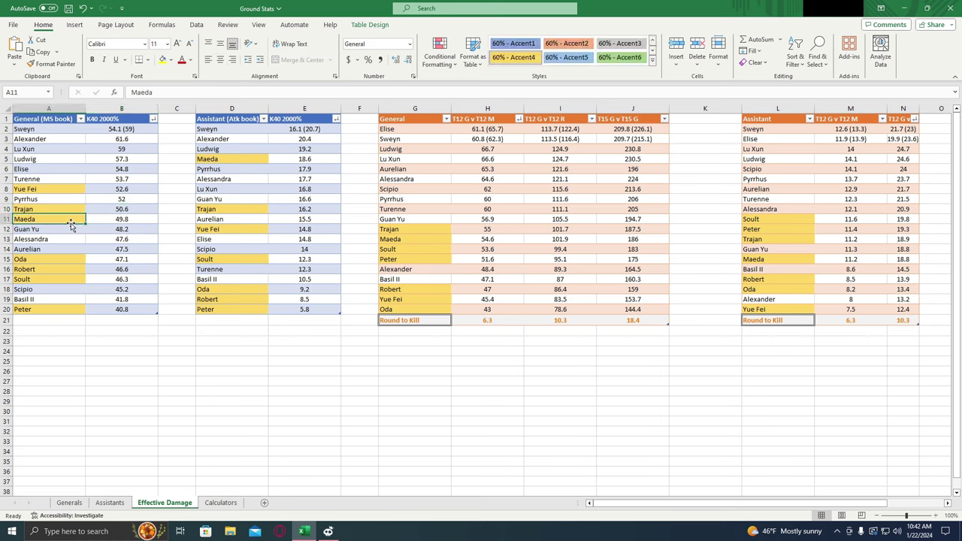
left_click(75, 269)
left_click(71, 280)
left_click(62, 299)
left_click(58, 310)
left_click(80, 276)
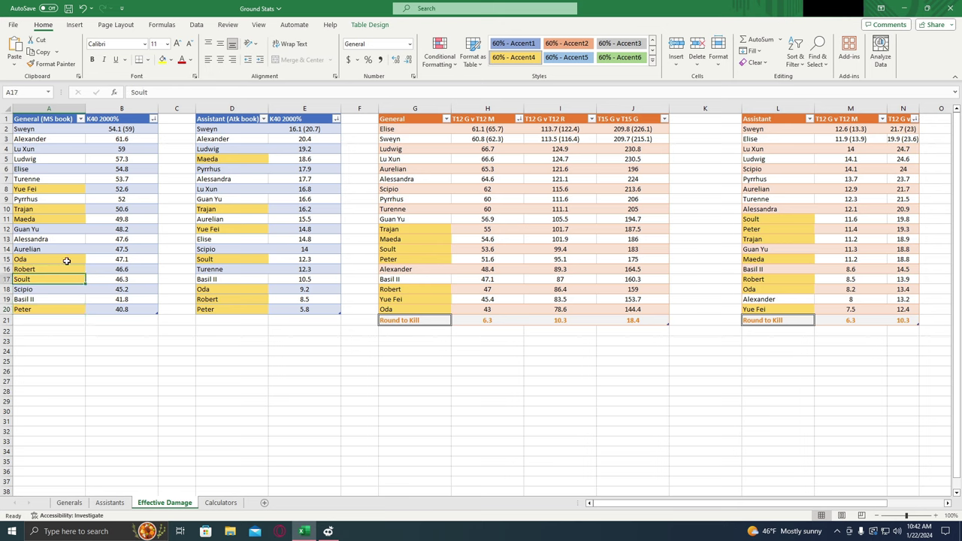
left_click(71, 260)
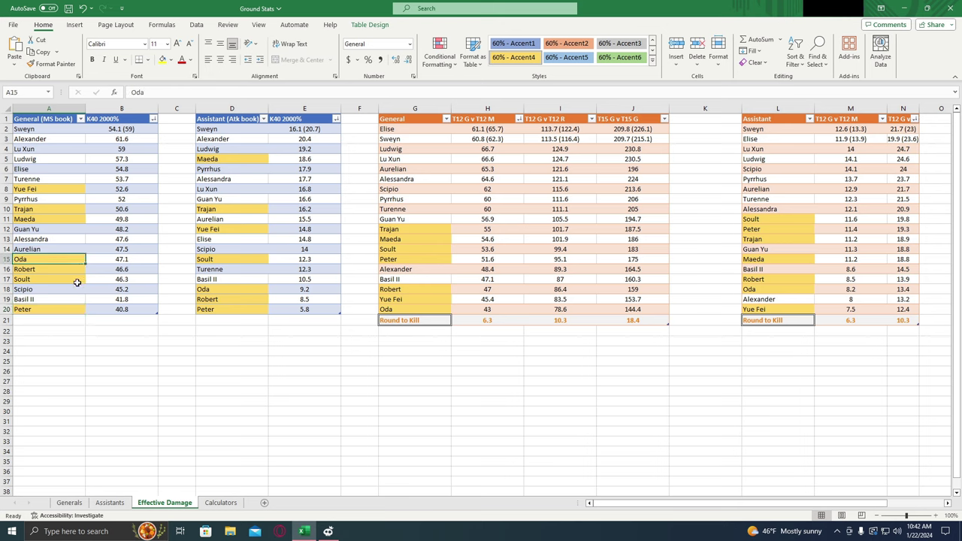
left_click(78, 217)
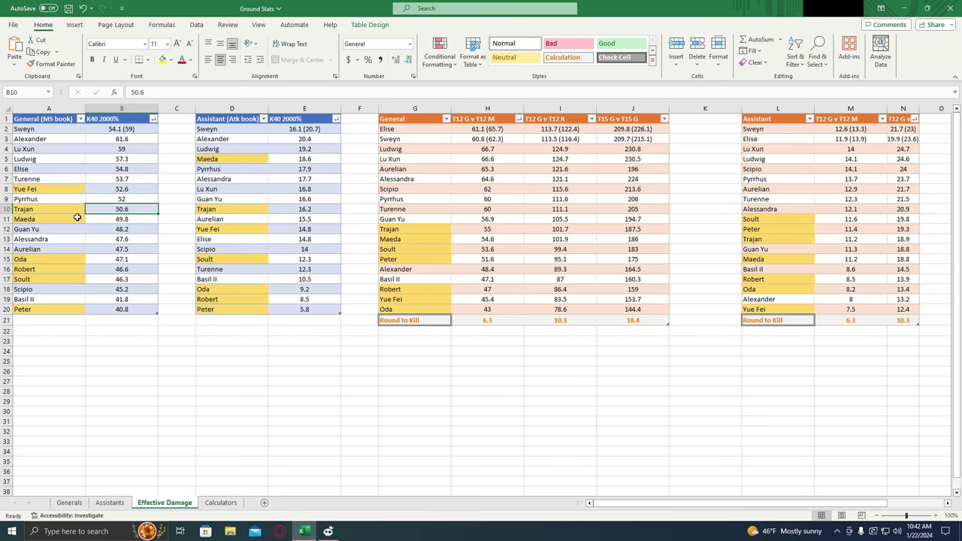
left_click(96, 219)
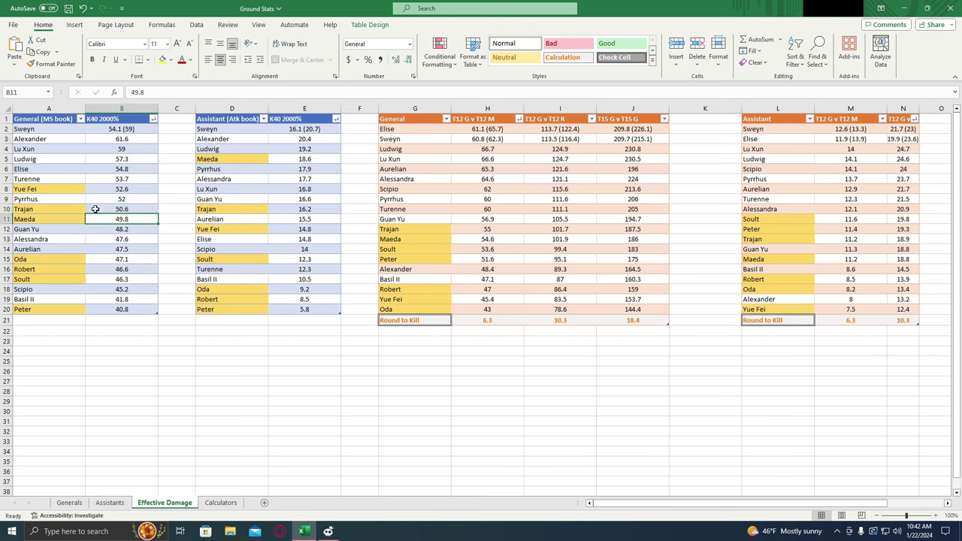
Sort the orange General table by T12 G v T12 M from largest to smallest.
left_click_drag(639, 506, 667, 511)
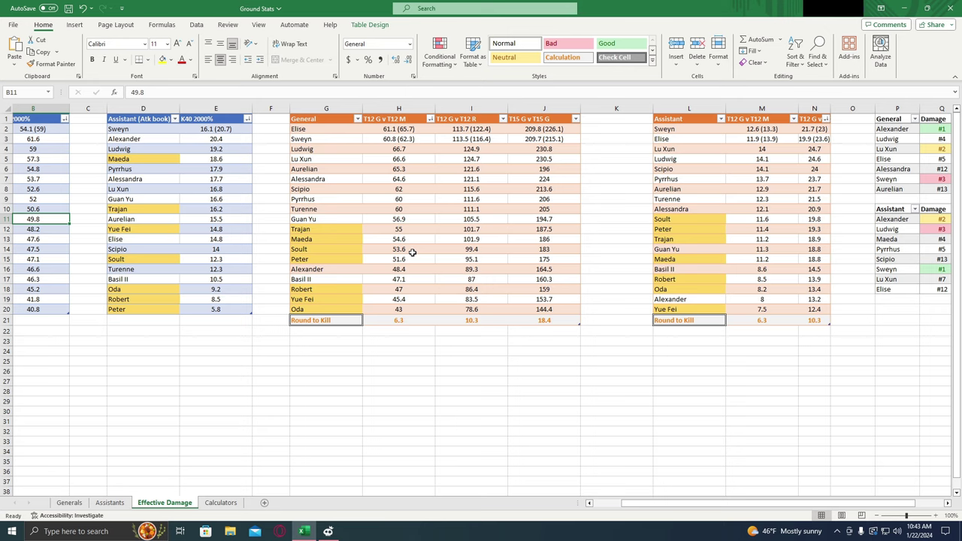
left_click(429, 121)
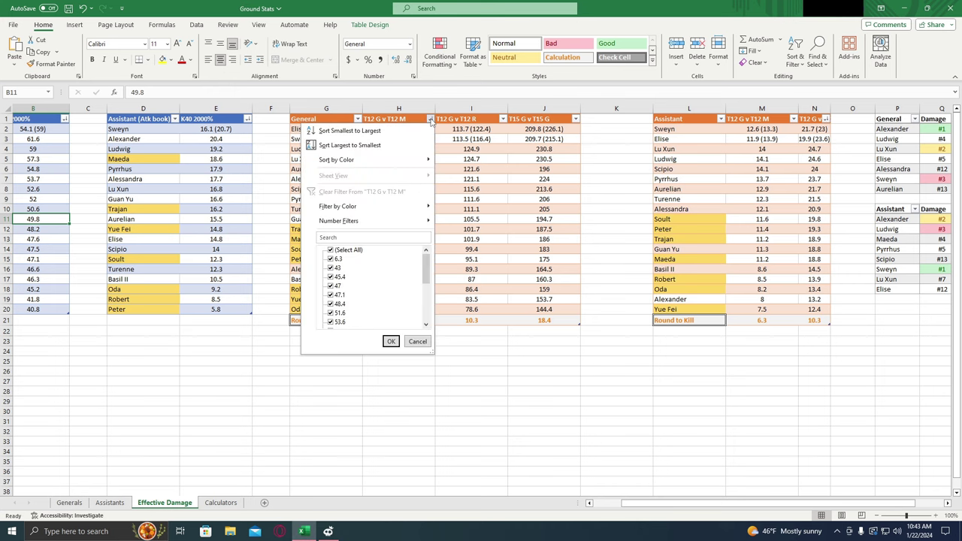
left_click(360, 150)
Compare the T12 G v T12 M damage of Trajan, Maeda, Soult and Peter, and locate Robert, Yue Fei and Oda in that ranking.
left_click(370, 228)
left_click(411, 233)
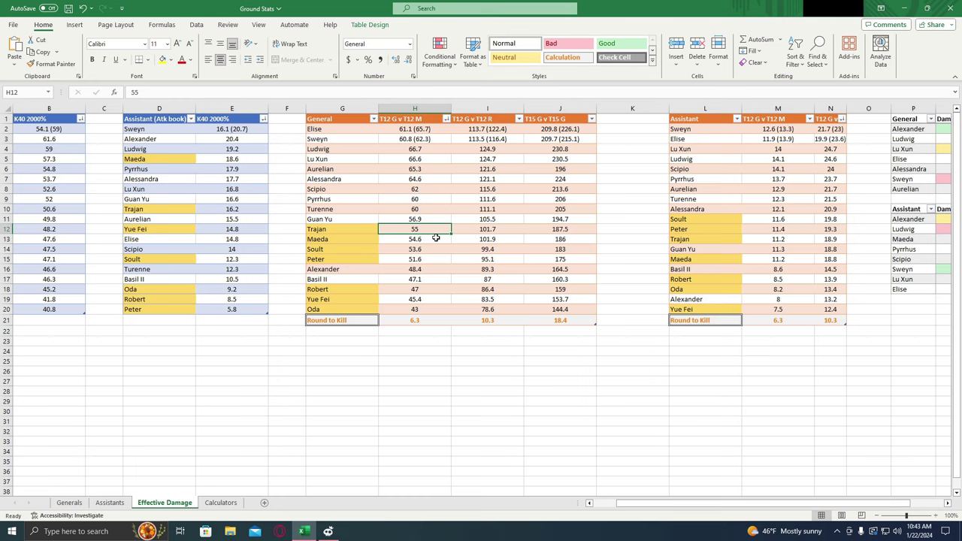
left_click(433, 239)
left_click(429, 250)
left_click(429, 259)
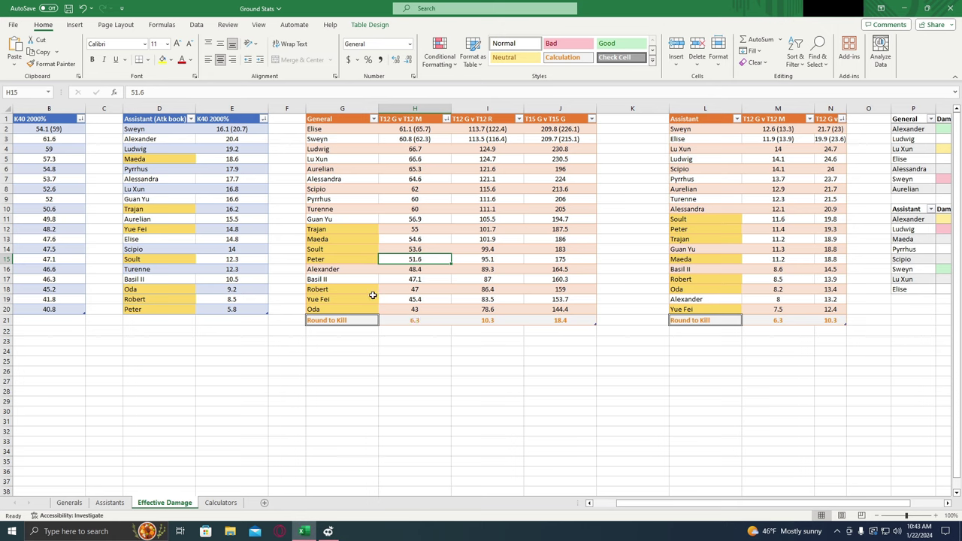
left_click(347, 290)
left_click(340, 299)
left_click(339, 311)
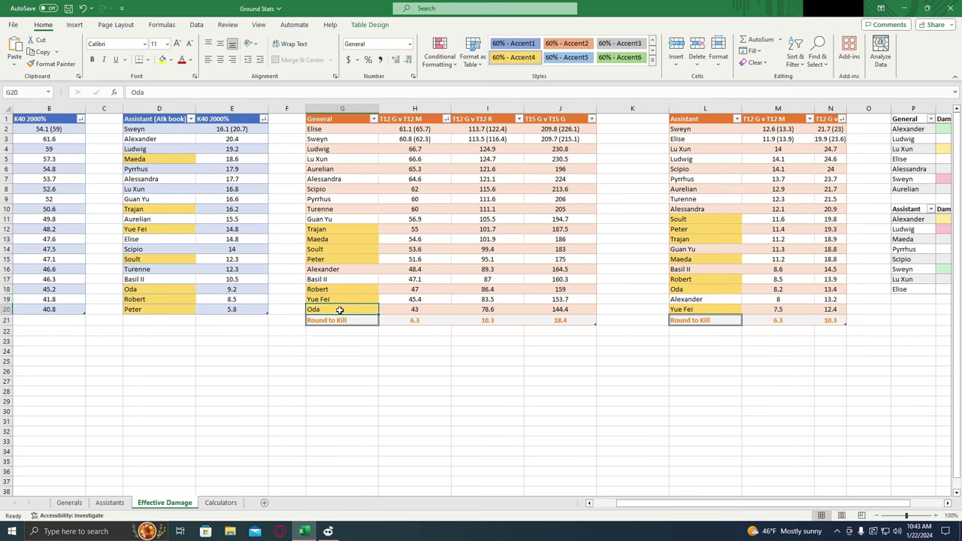
left_click(372, 235)
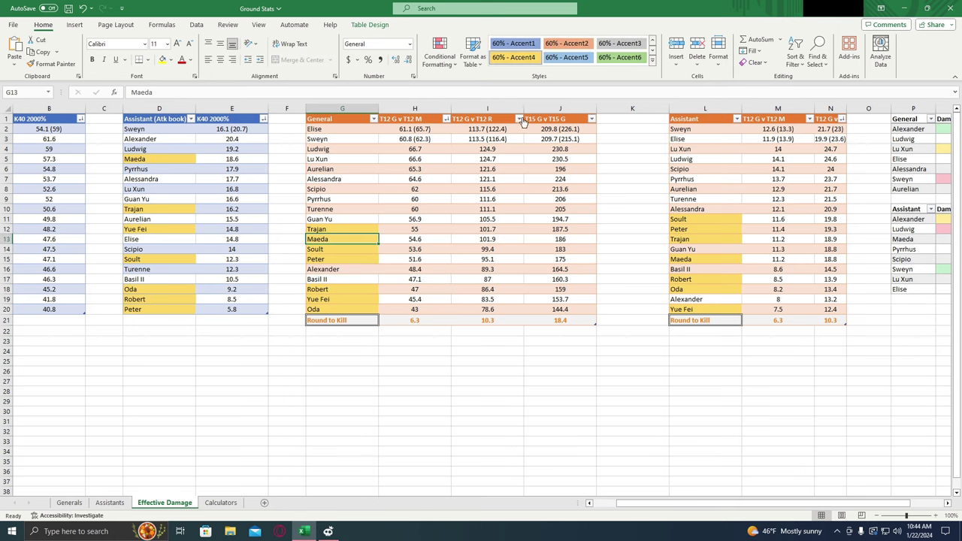
Sort the orange General table by T12 G v T12 R from largest to smallest and compare Maeda's and Trajan's damage.
left_click(518, 119)
left_click(460, 144)
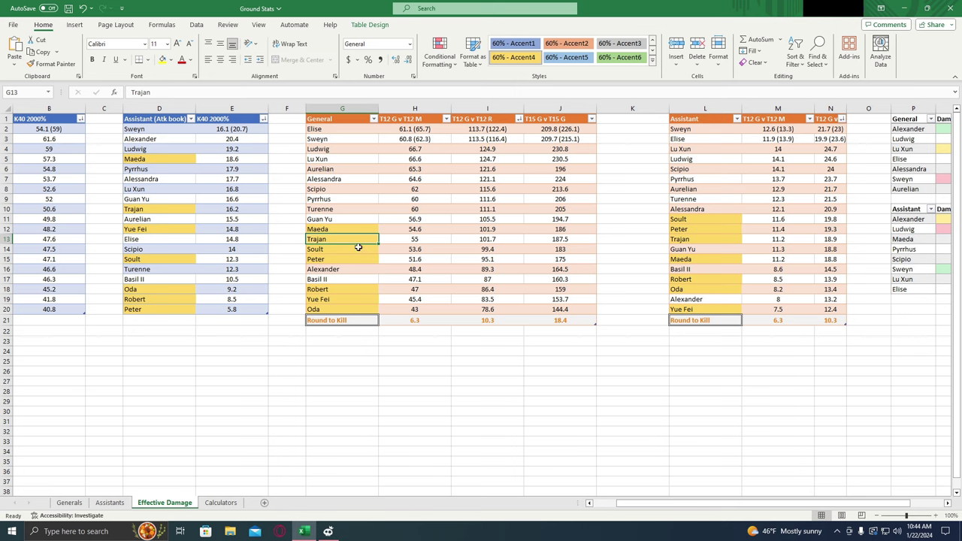
left_click(468, 232)
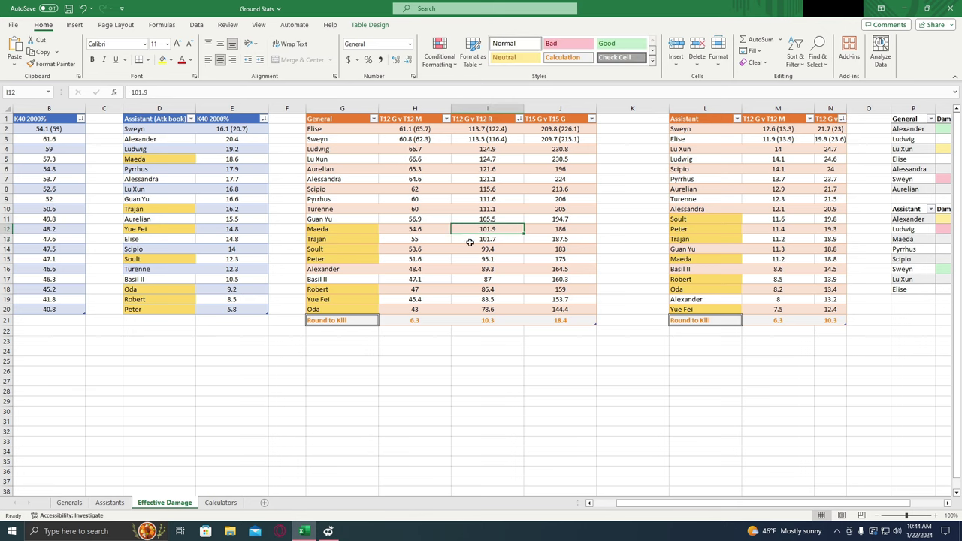
left_click(466, 239)
left_click(466, 229)
Sort the orange General table by T15 G v T15 G from largest to smallest and compare Trajan's and Maeda's damage across the matchups.
left_click(592, 120)
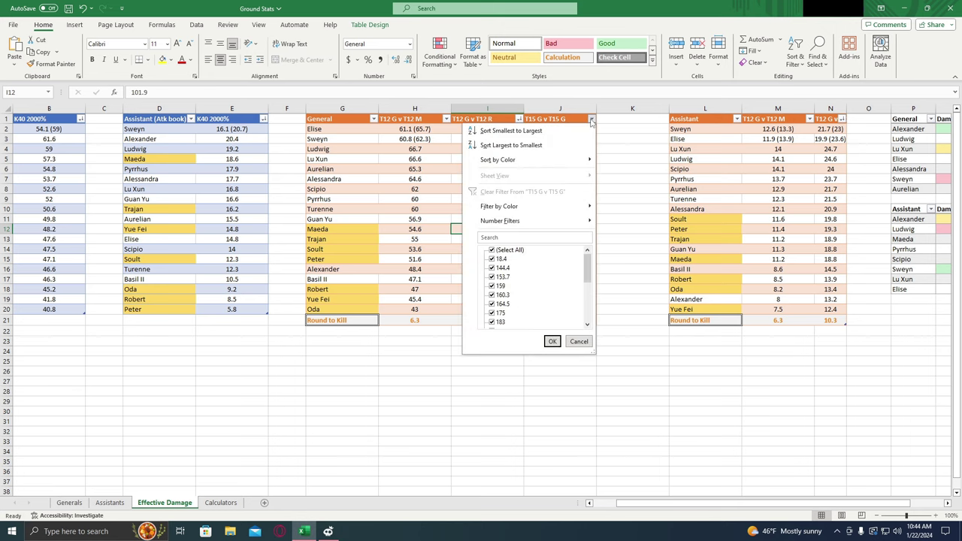
left_click(525, 145)
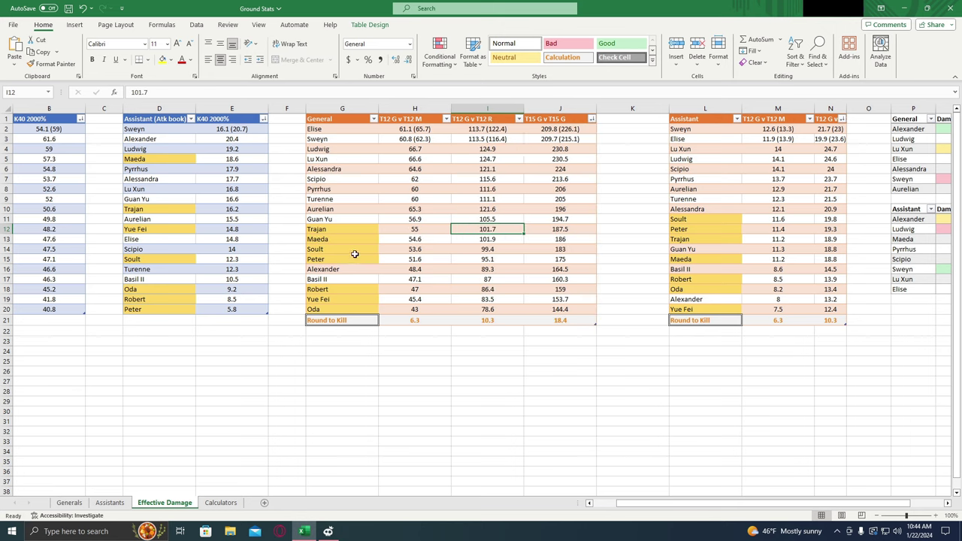
left_click(535, 237)
left_click(536, 230)
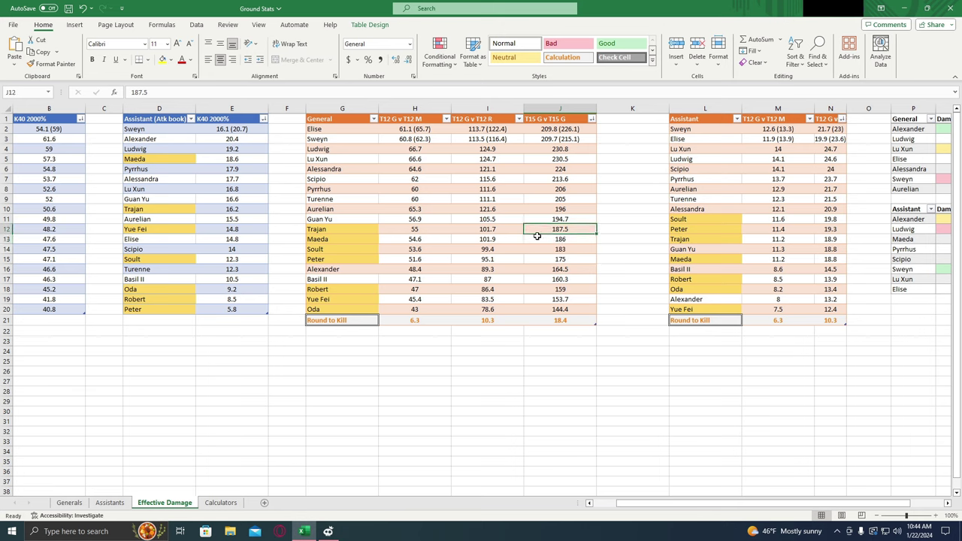
left_click(498, 232)
left_click(433, 239)
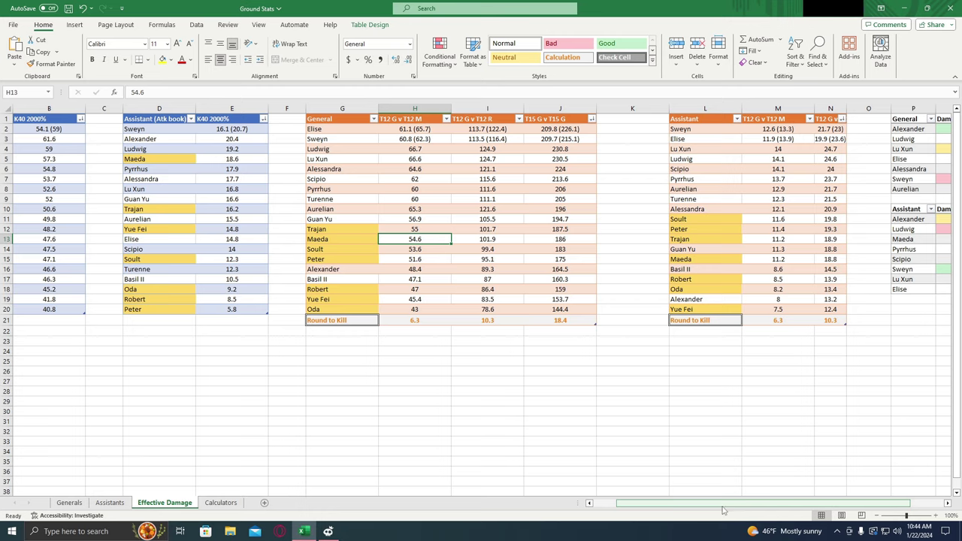
Compare the use clauses and total MS of Trajan and Maeda on the Generals sheet.
scroll(664, 503, "left", 1)
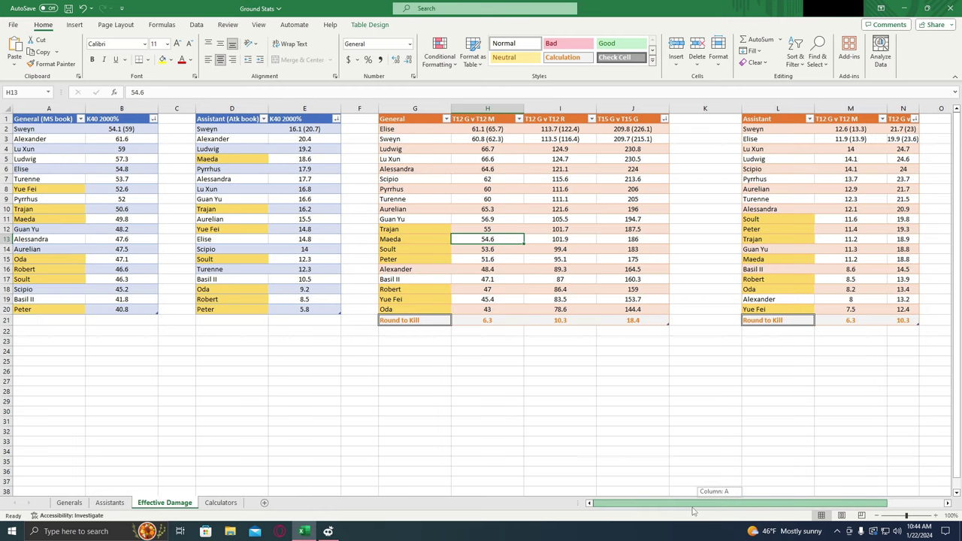
left_click(72, 503)
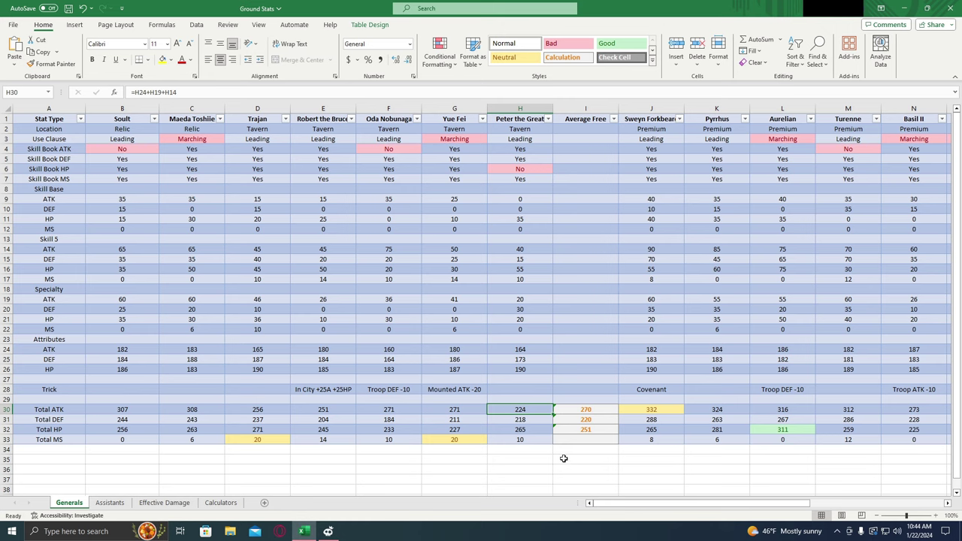
left_click(277, 140)
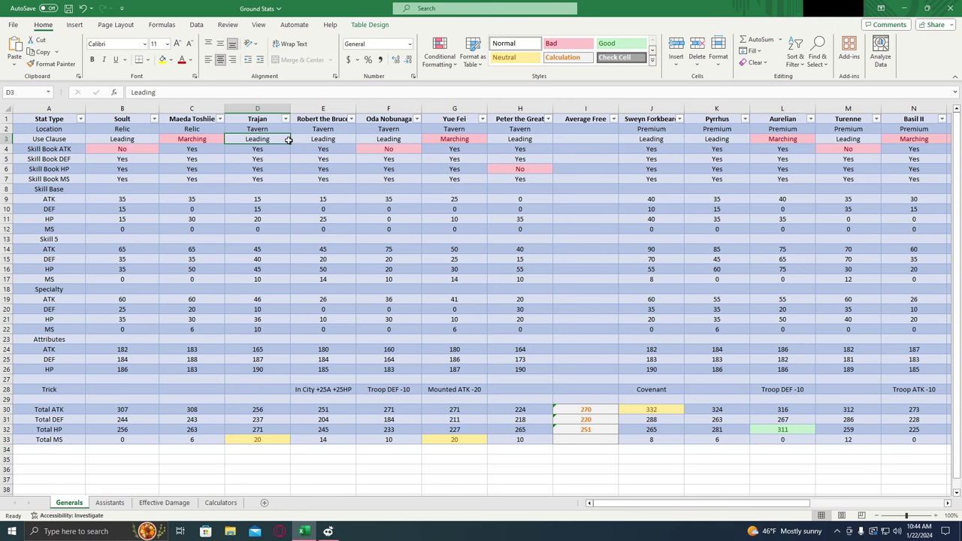
left_click(214, 139)
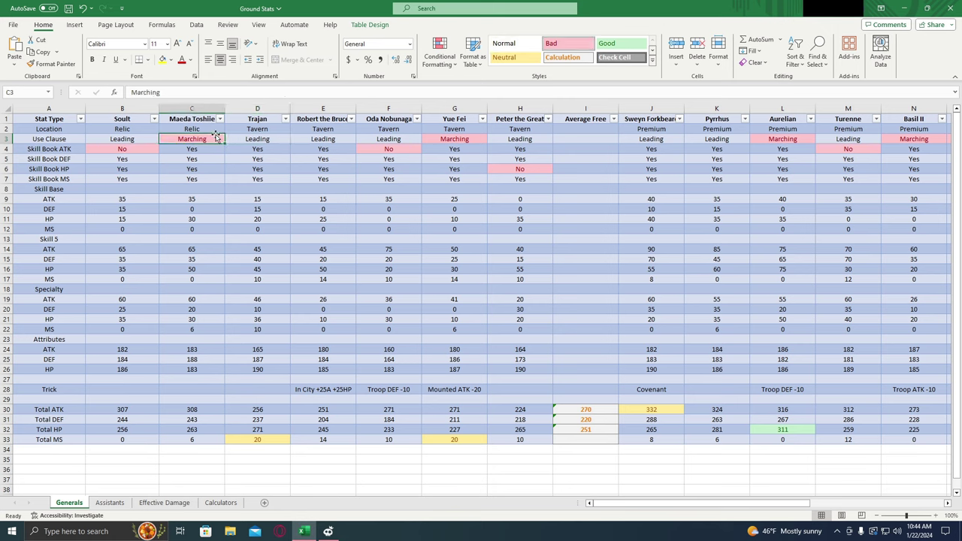
left_click(279, 441)
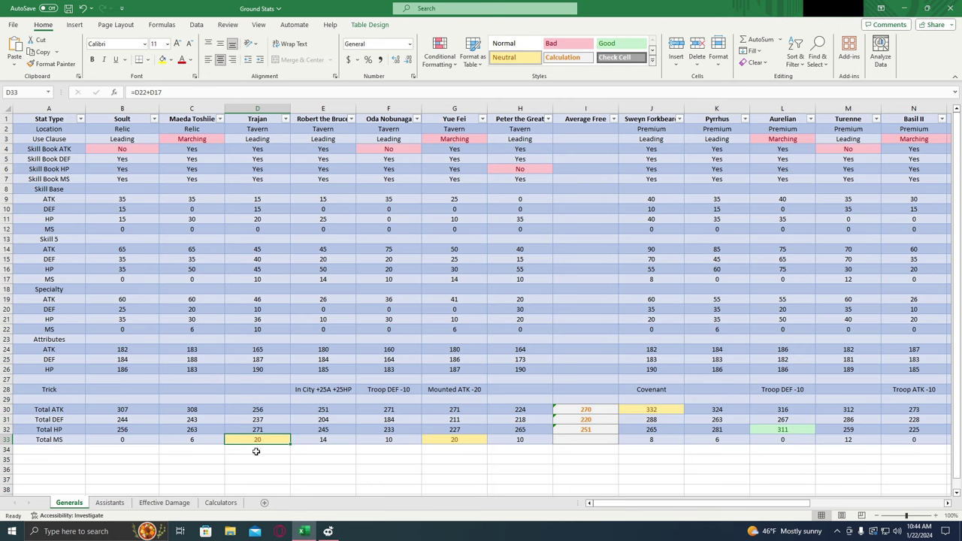
left_click(211, 440)
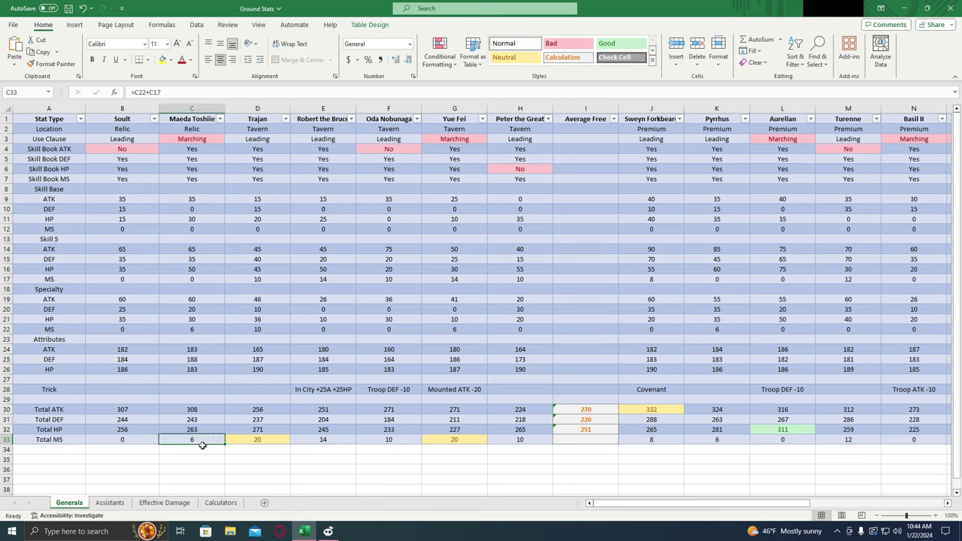
Review the general and assistant damage tables on the Effective Damage sheet.
left_click(116, 504)
left_click(164, 502)
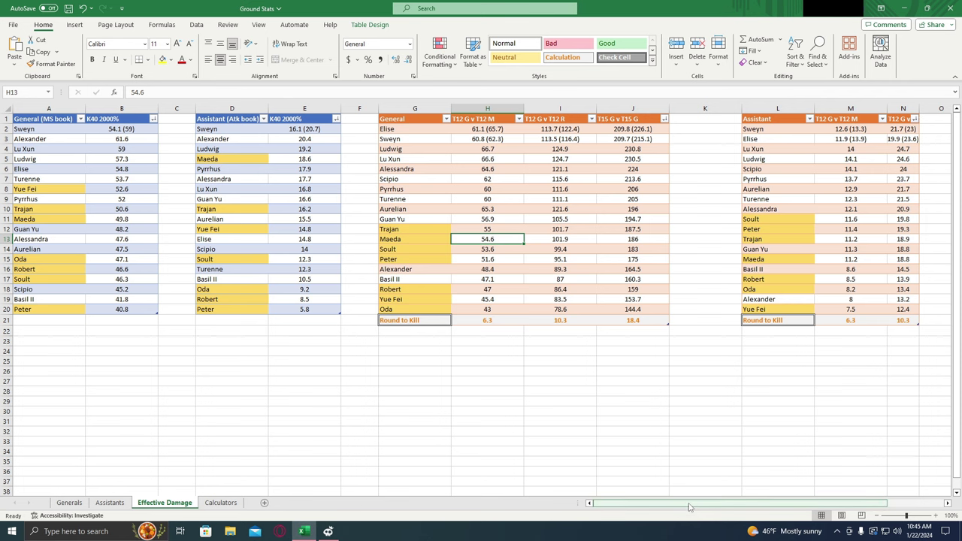
left_click_drag(689, 507, 526, 502)
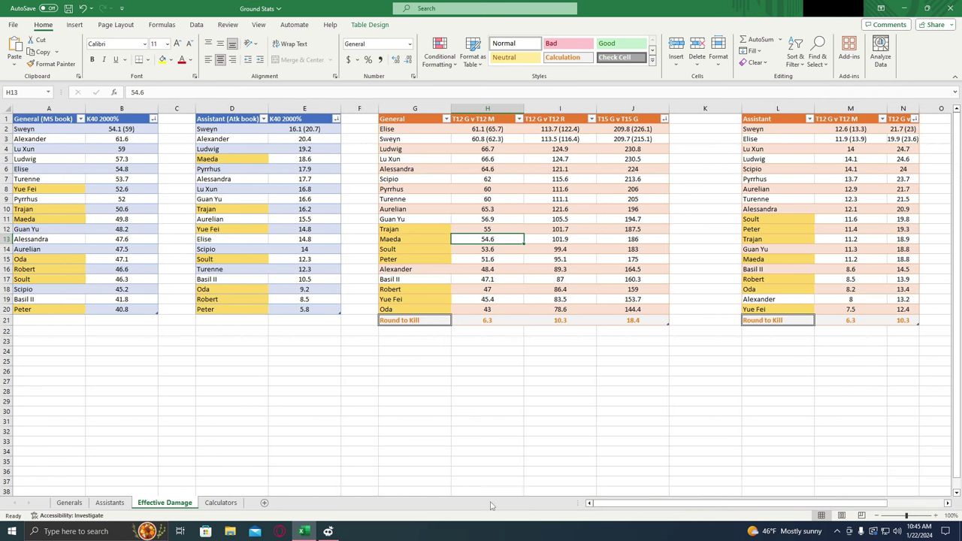
Locate Yue Fei on the Generals sheet and check the Average Premium total ATK and DEF alongside the premium generals.
left_click(69, 502)
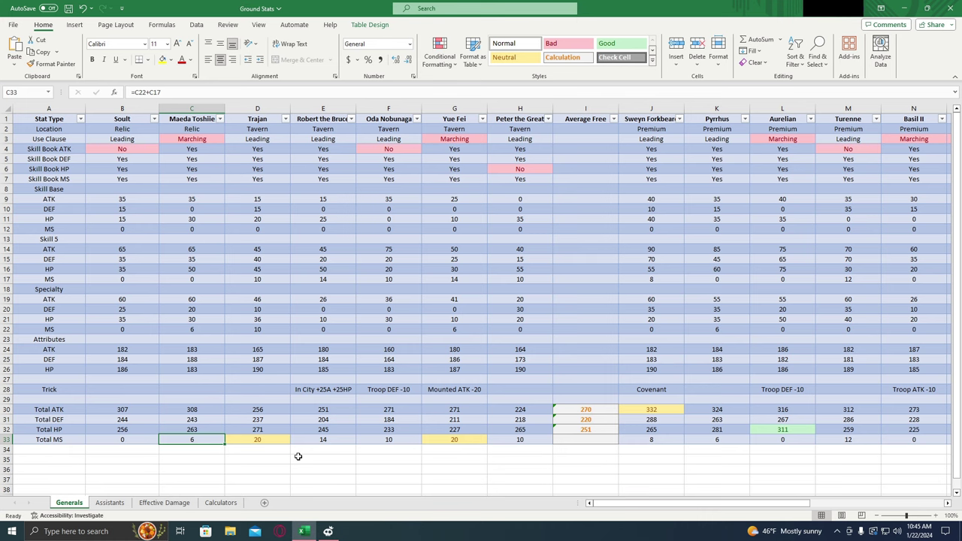
left_click(470, 122)
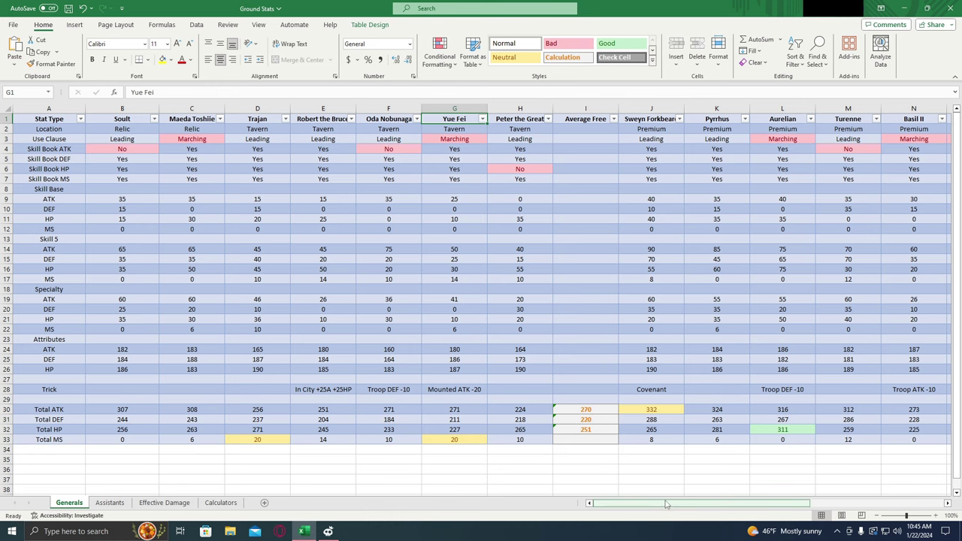
left_click_drag(665, 507, 801, 515)
left_click(898, 410)
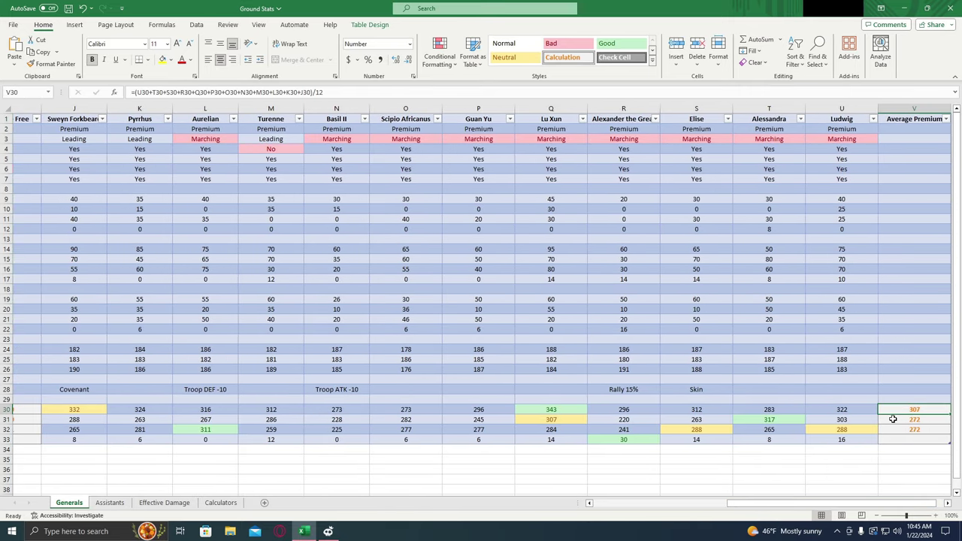
left_click(888, 422)
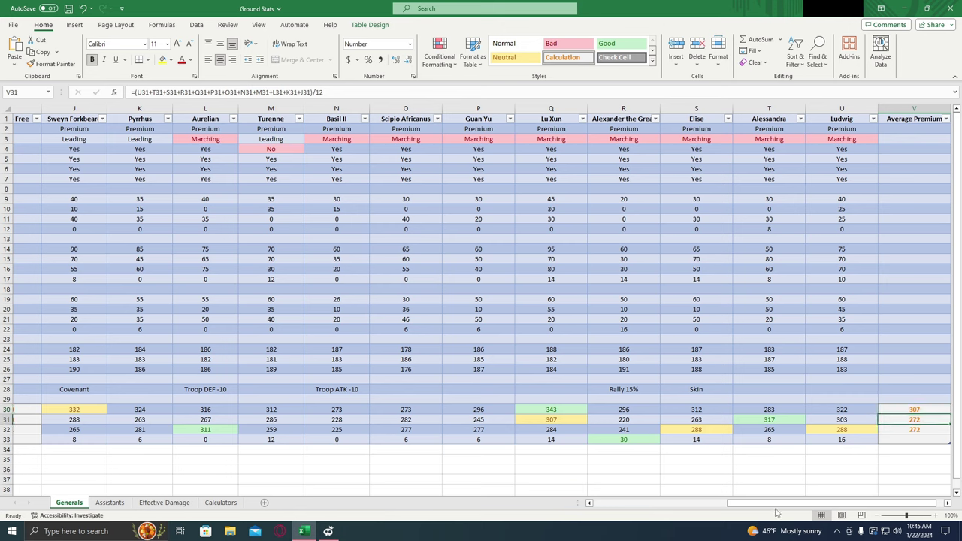
left_click_drag(773, 511, 744, 504)
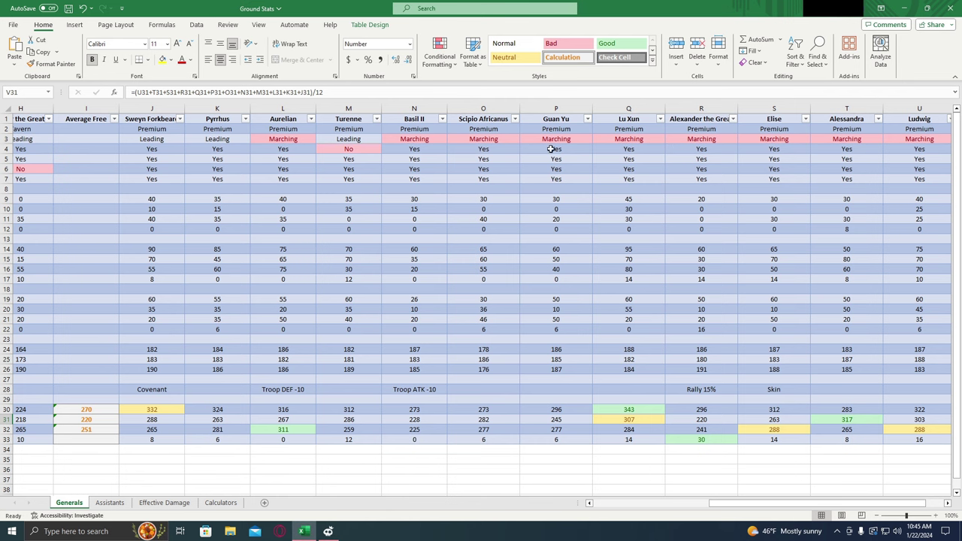
Look over the free generals' stats, and compare the total ATK of the premium generals, including Lu Xun and Sweyn Forkbeard.
left_click_drag(732, 503, 617, 503)
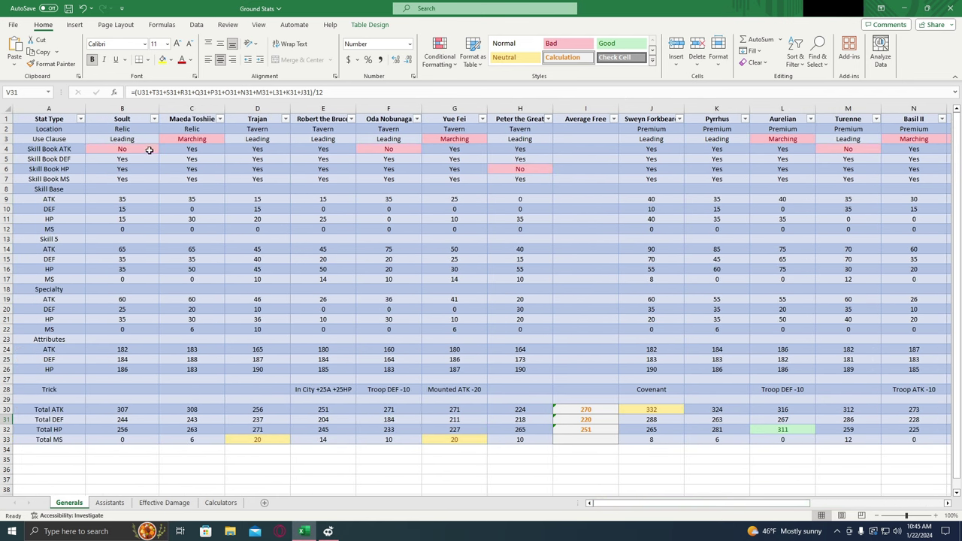
left_click_drag(660, 503, 783, 508)
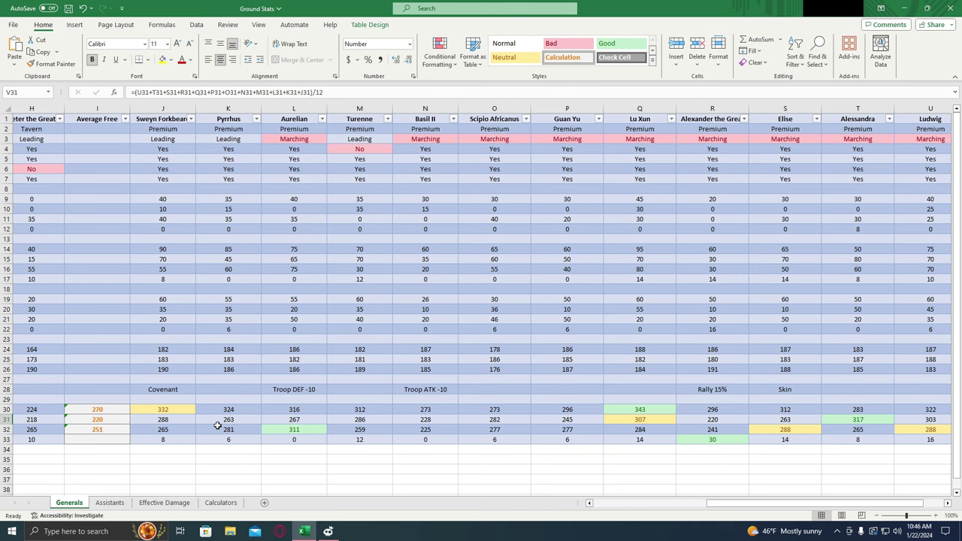
left_click_drag(710, 502, 739, 508)
left_click(611, 408)
left_click(269, 408)
left_click(680, 409)
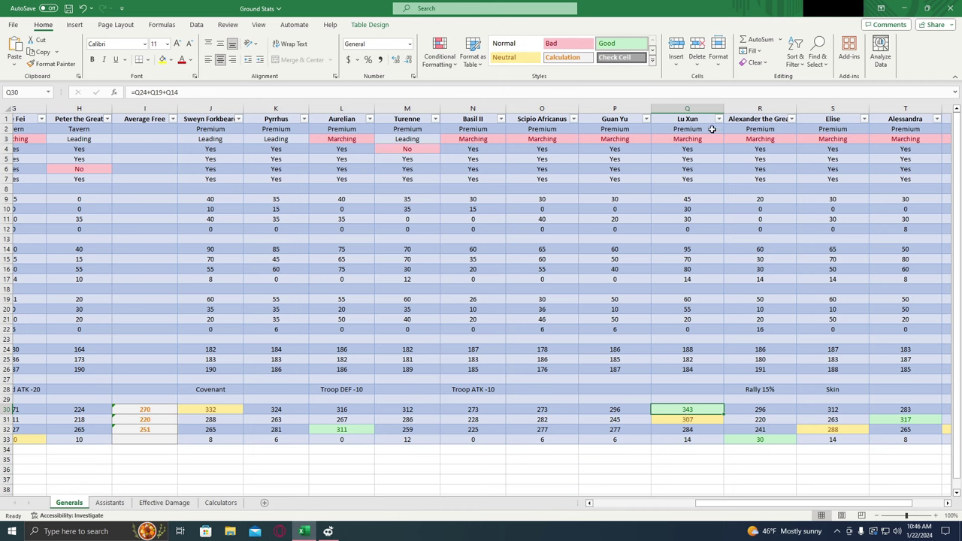
left_click(218, 411)
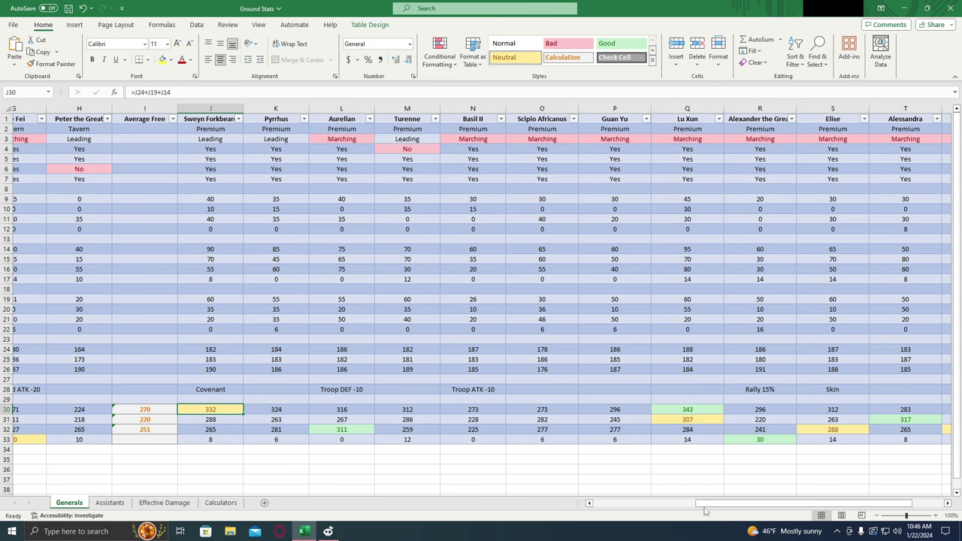
Check Sweyn Forkbeard's total DEF, HP and MS with the other premium generals and the Average Premium column in view.
scroll(704, 513, "right", 3)
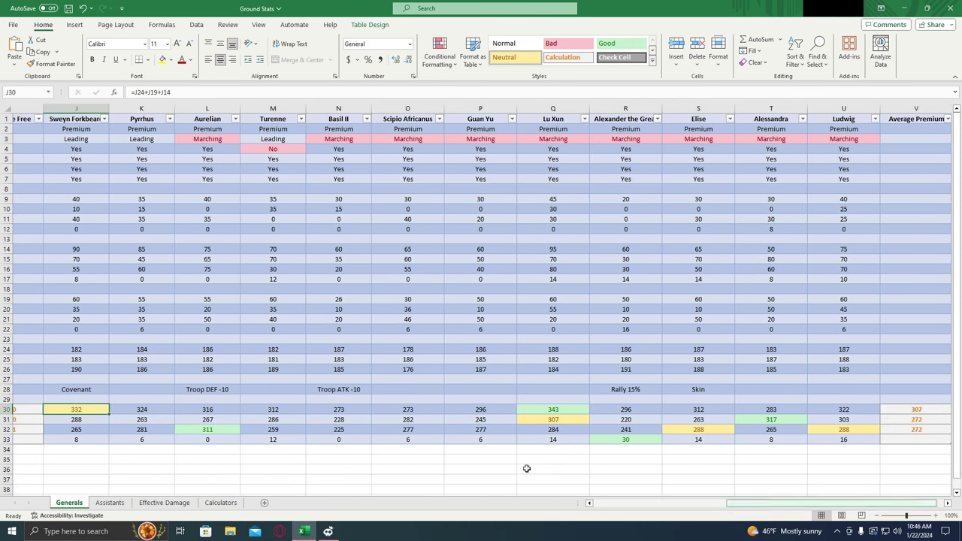
left_click(87, 422)
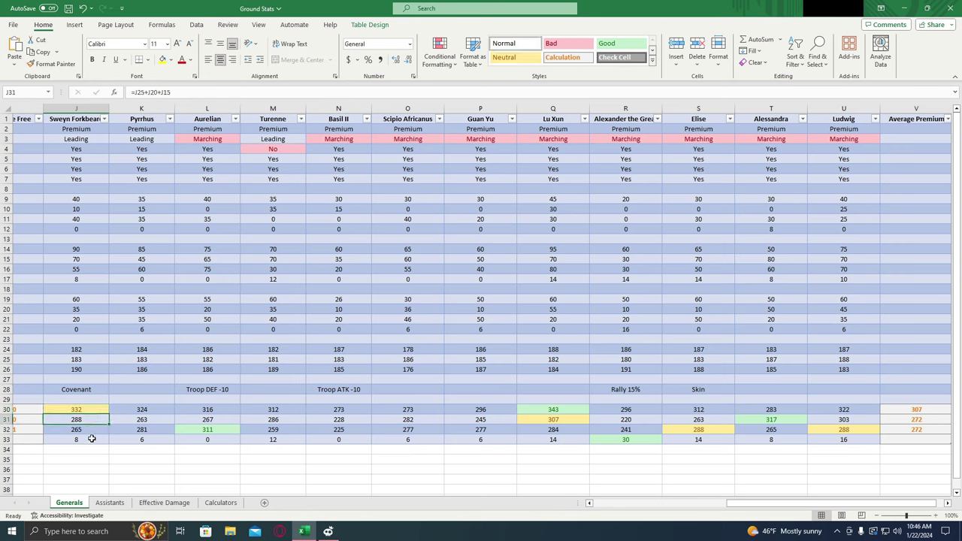
mouse_move(88, 433)
left_mouse_down()
mouse_move(85, 421)
mouse_move(89, 429)
left_mouse_up()
left_click(91, 439)
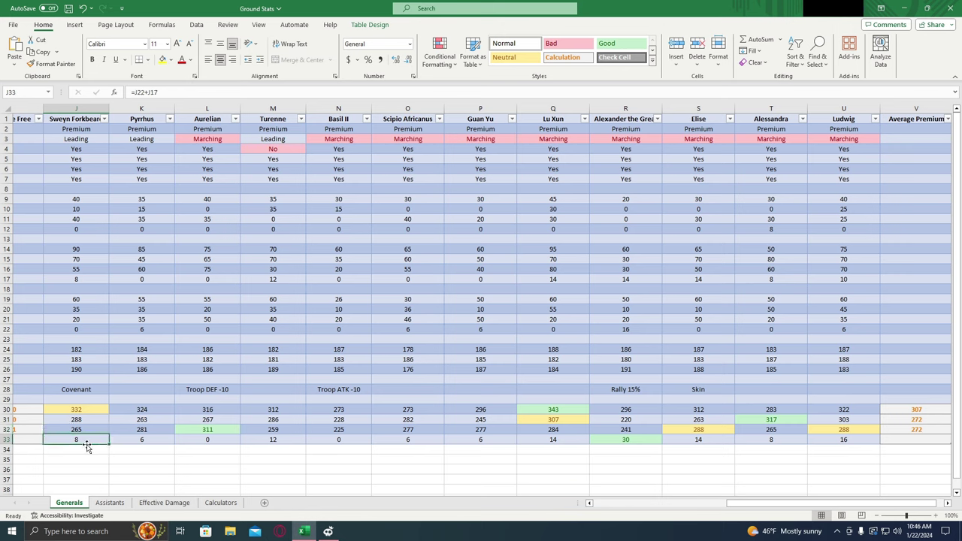